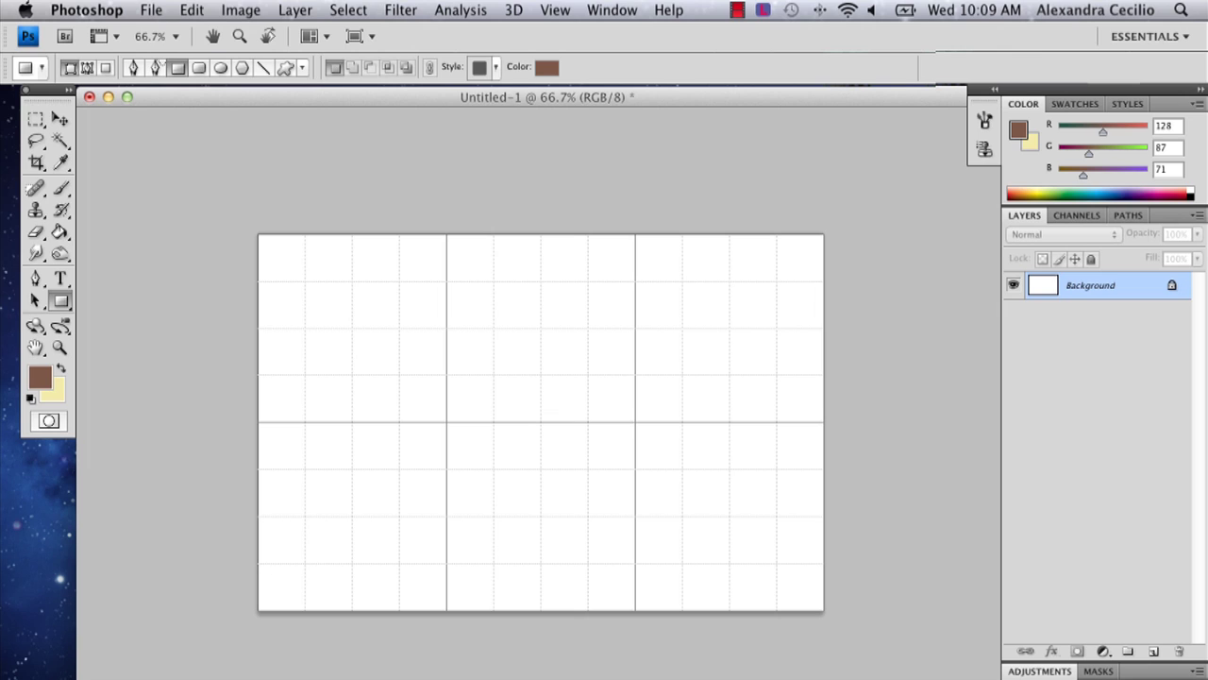
- Draw a long brown rectangle along the canvas bottom and delete its Stroke effect
mouse_move(304, 517)
mouse_down()
mouse_move(539, 572)
mouse_move(776, 563)
mouse_up()
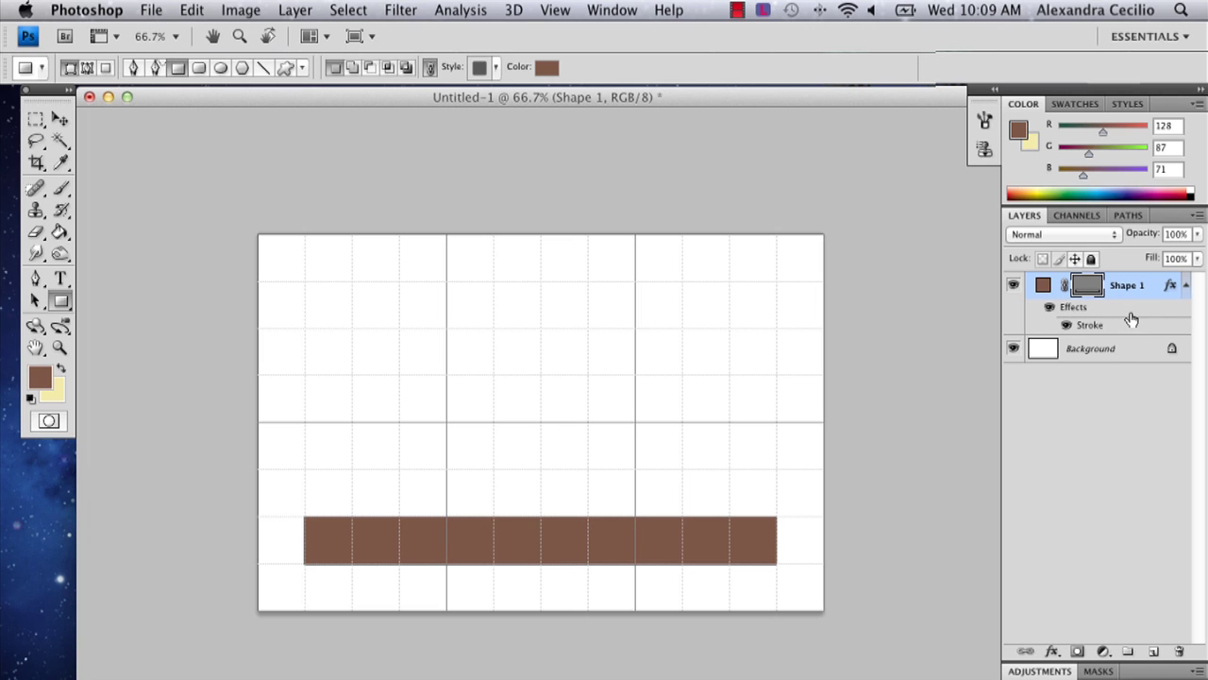
mouse_move(1131, 321)
mouse_down()
mouse_move(1195, 505)
mouse_move(1178, 650)
mouse_up()
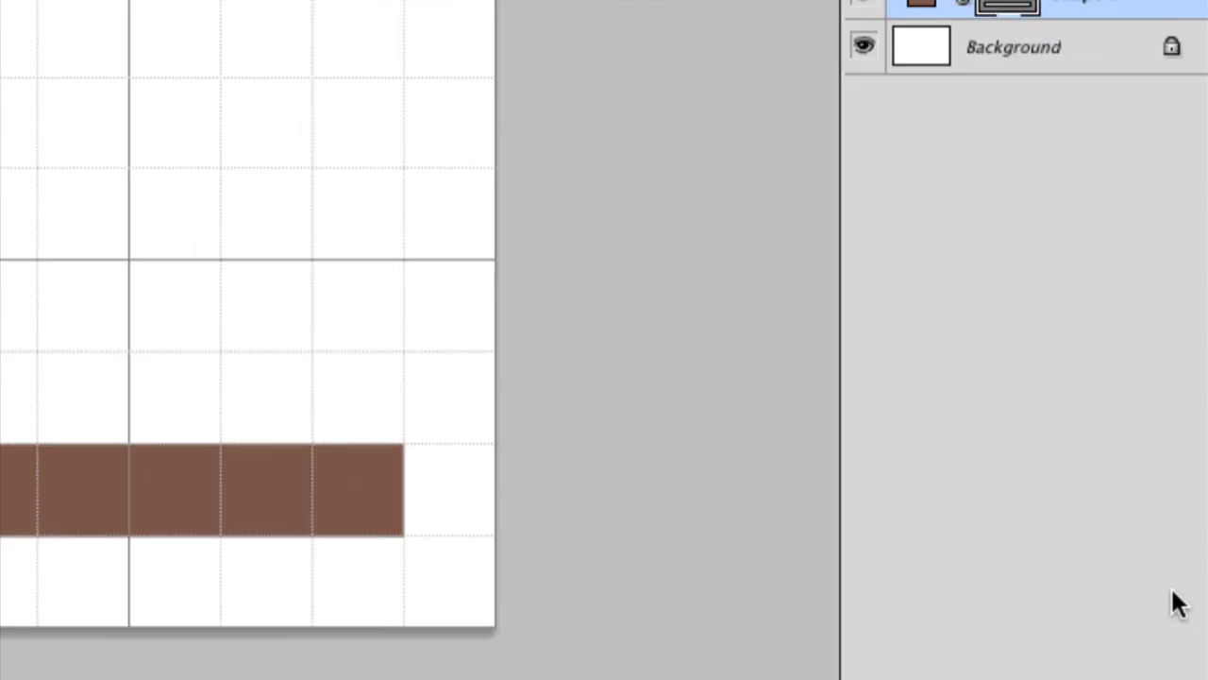
- Add a Stroke layer style to Shape 1 and reduce its size from 3 px to 1 px
mouse_move(1091, 675)
click(925, 549)
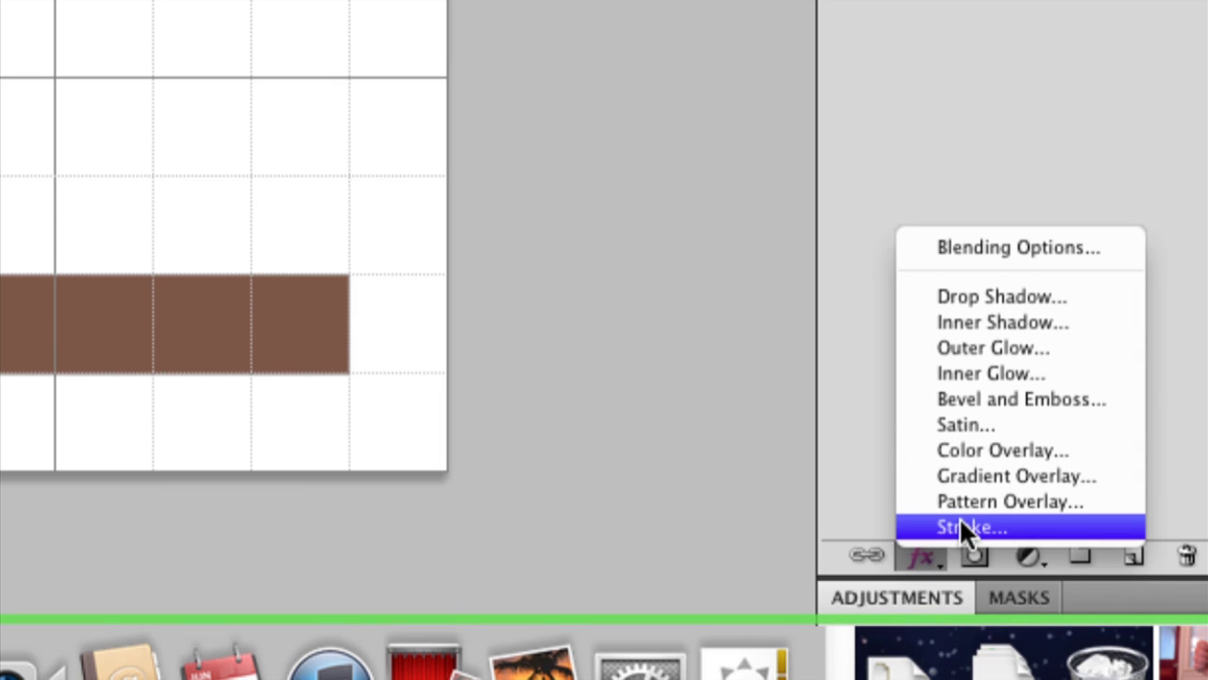
click(961, 524)
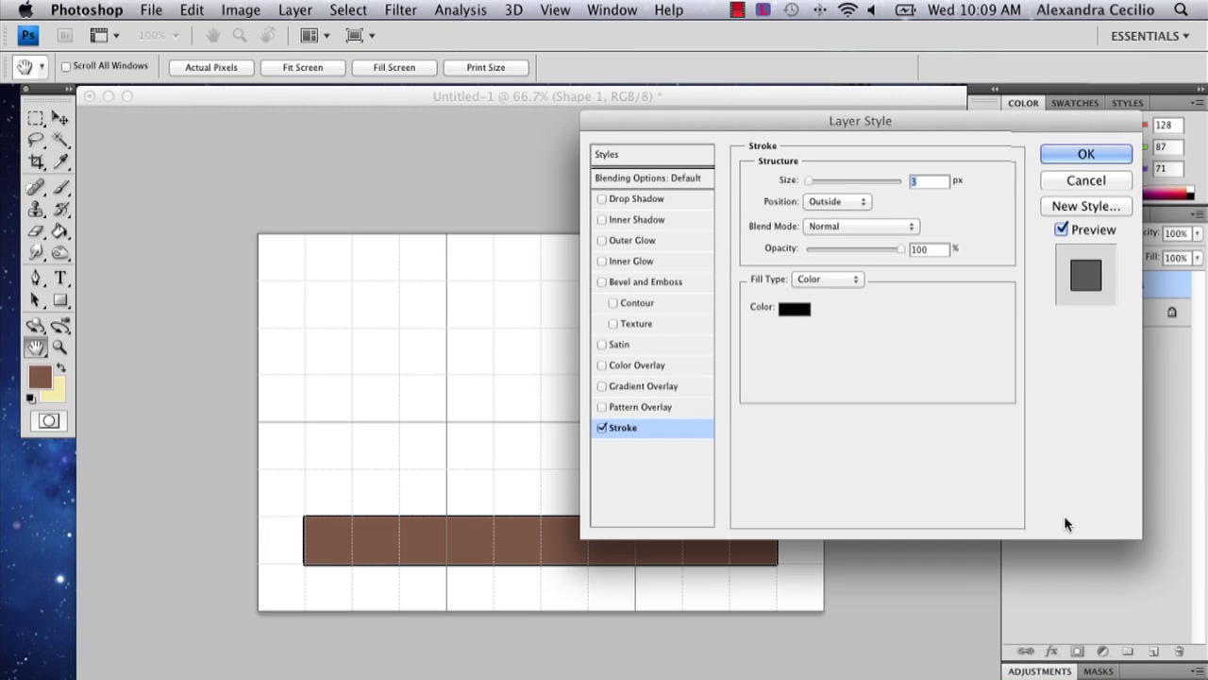
drag(817, 182, 787, 180)
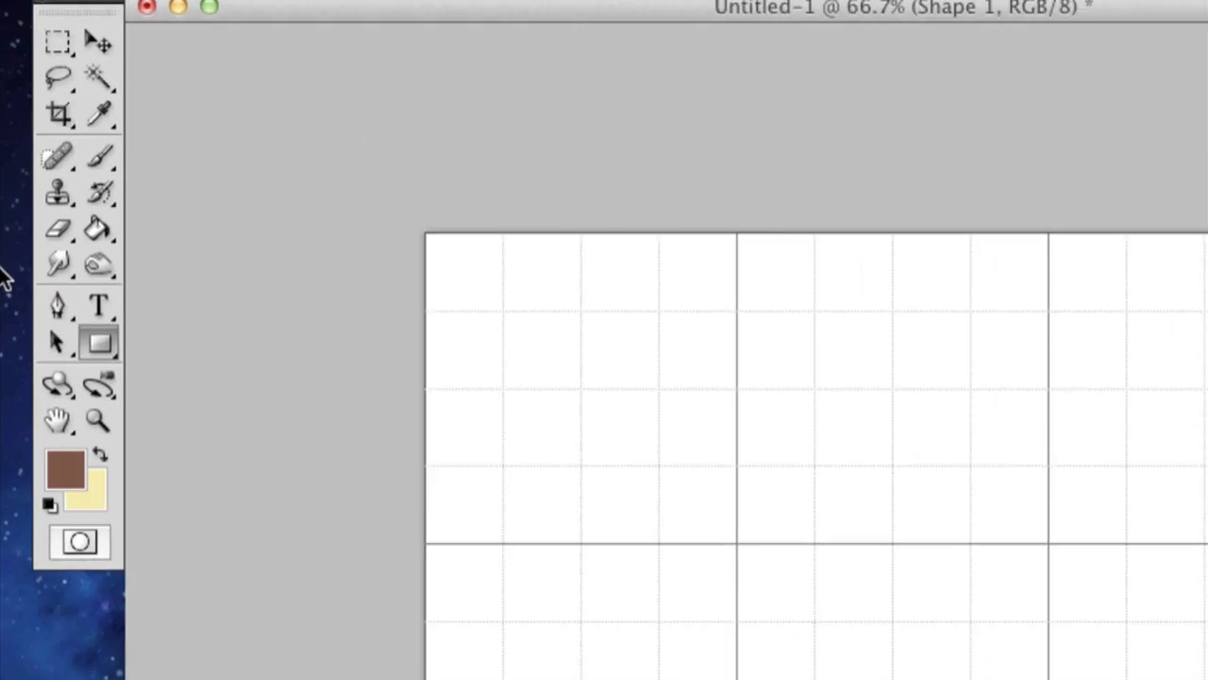
- With the Pen tool, add top-left and top-right anchors and slope down to the rectangle's right end
click(85, 317)
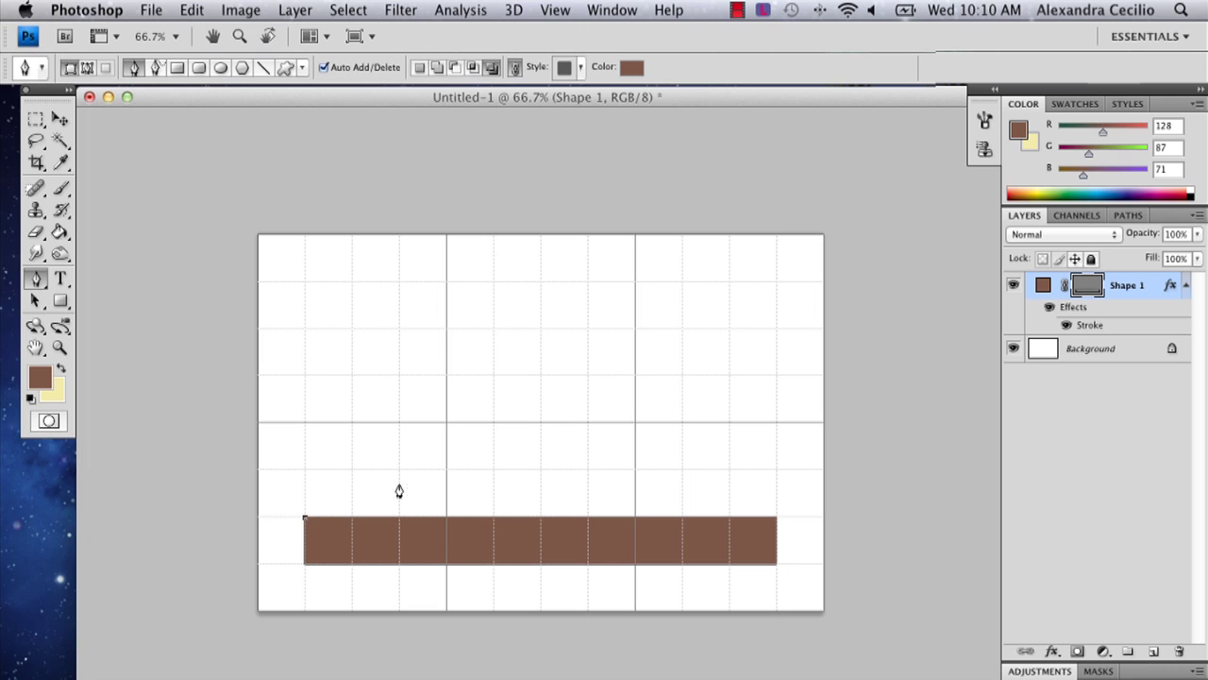
click(446, 426)
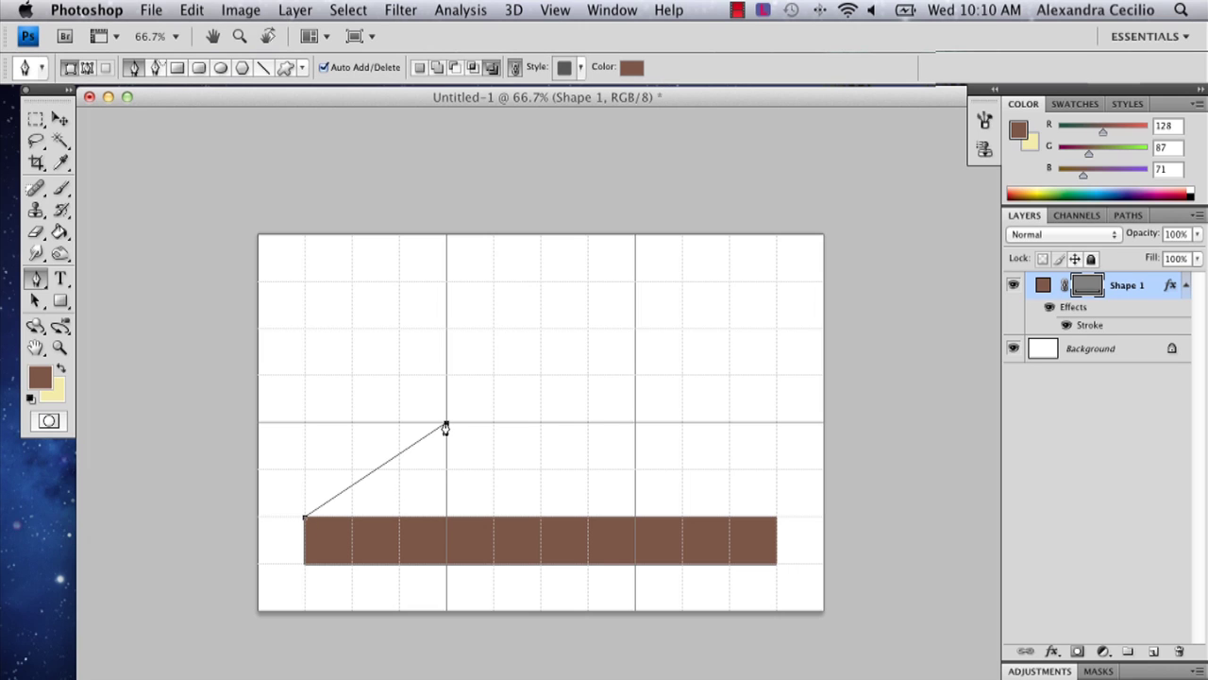
click(635, 425)
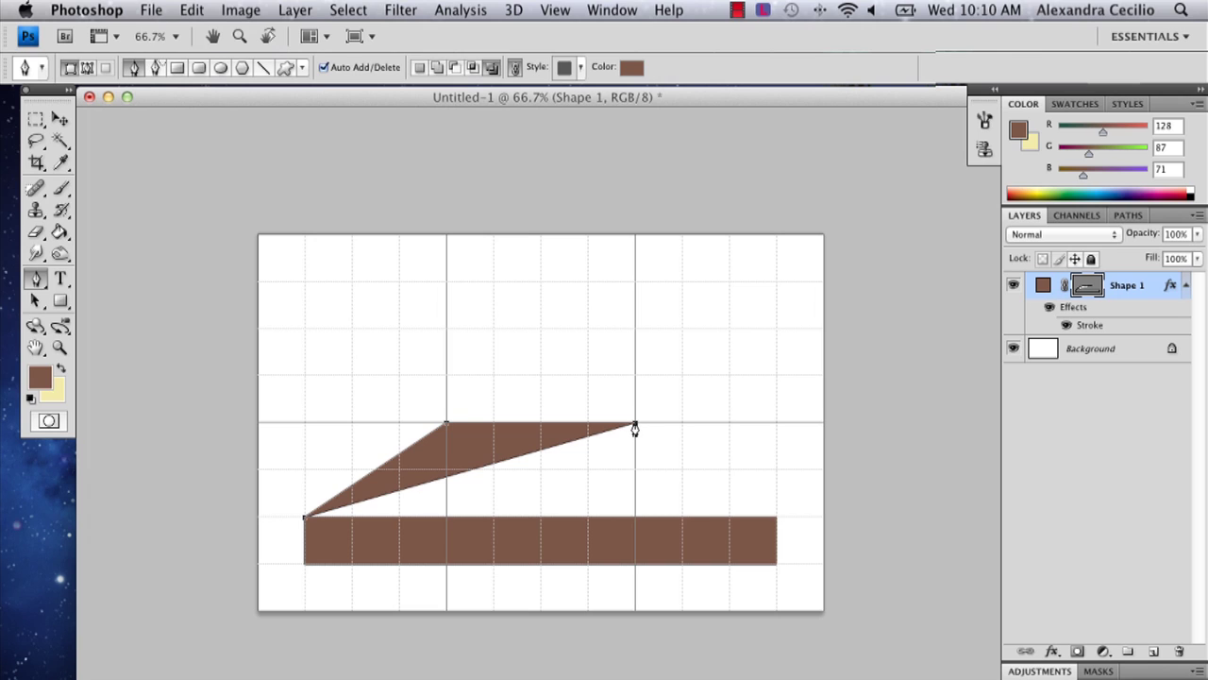
click(776, 520)
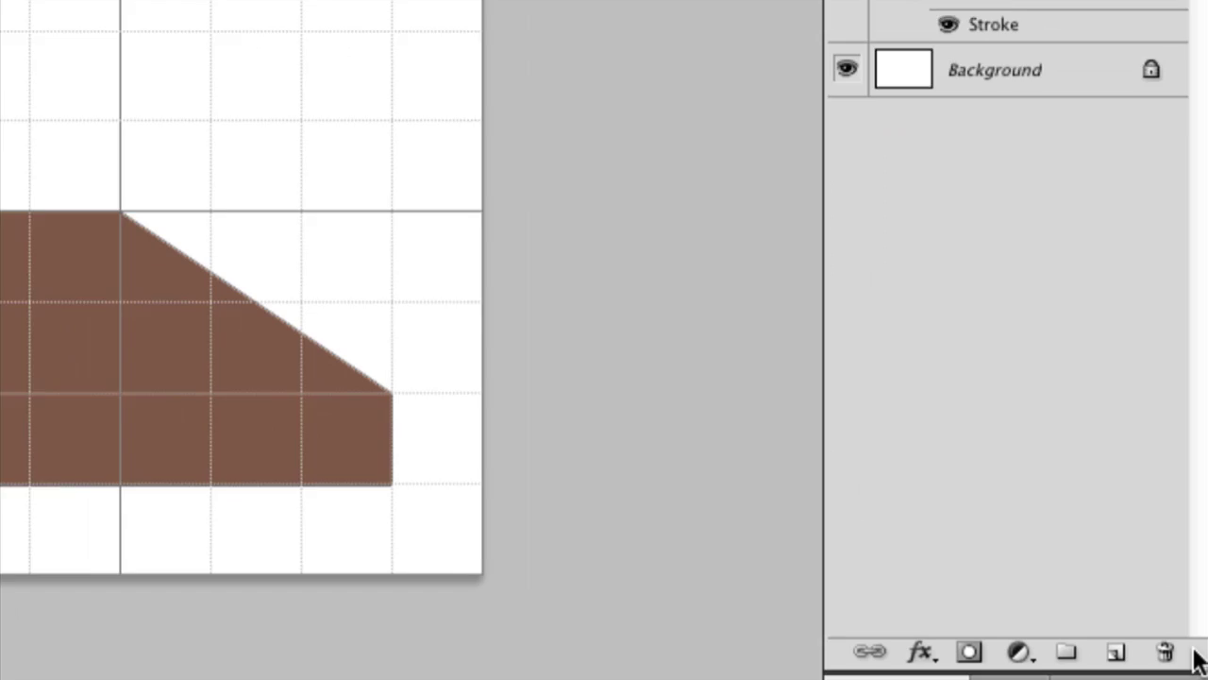
- Add a new layer and set the foreground colour to light tan d49279
click(1102, 653)
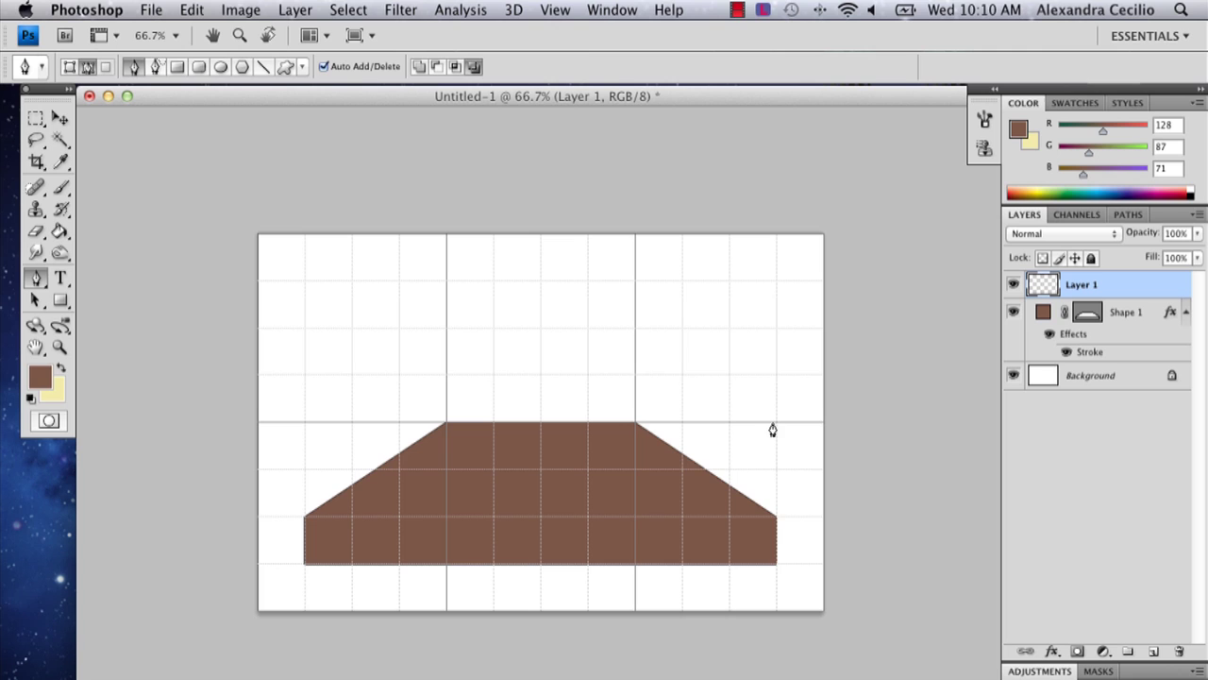
click(39, 378)
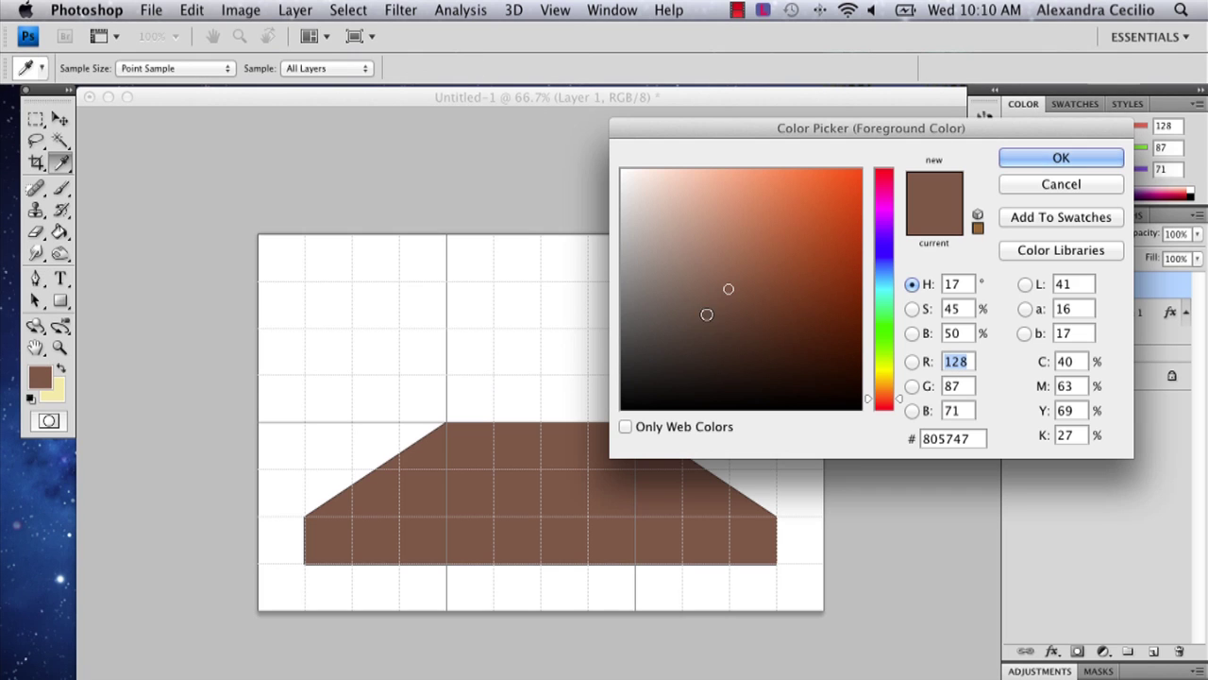
drag(725, 215, 723, 208)
click(1061, 158)
key(p)
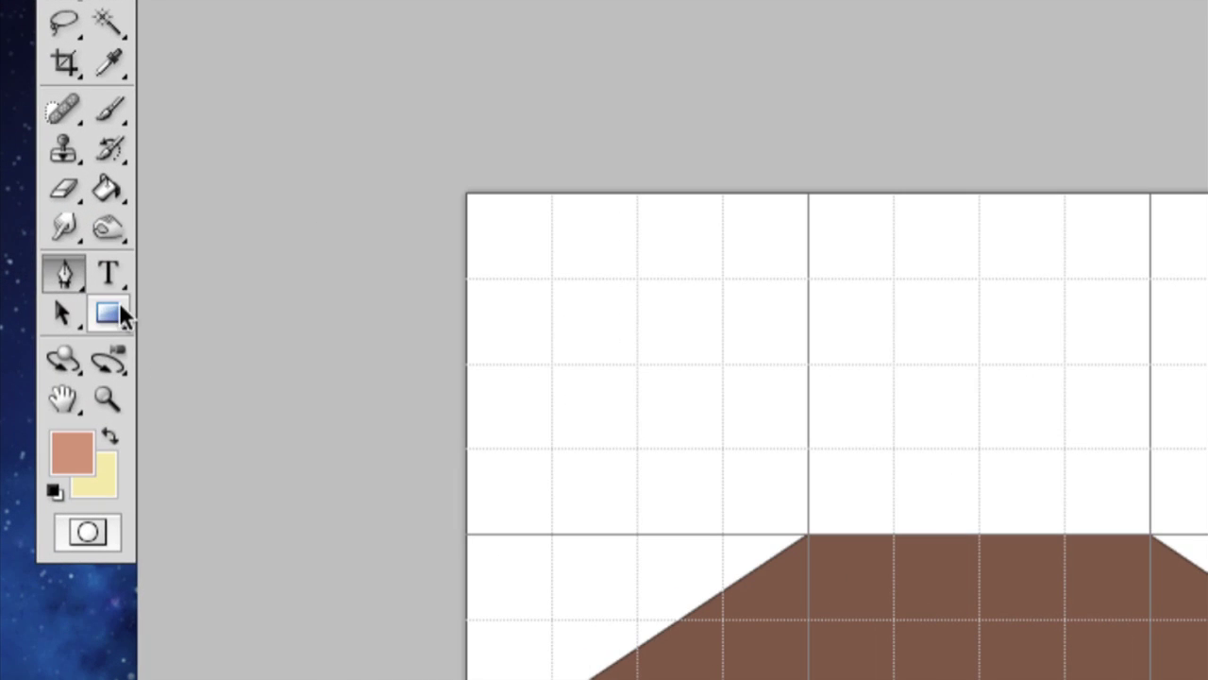
- Draw a straight line with the Line tool along the rectangle's top edge
click(64, 298)
click(120, 312)
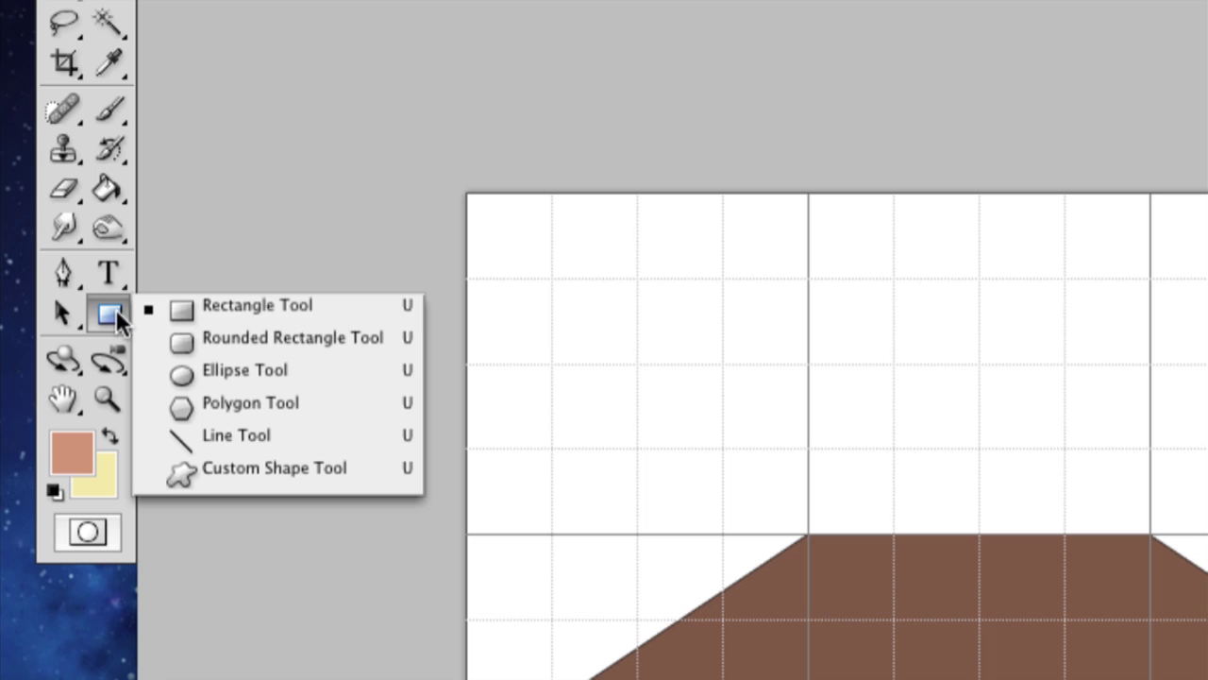
click(225, 434)
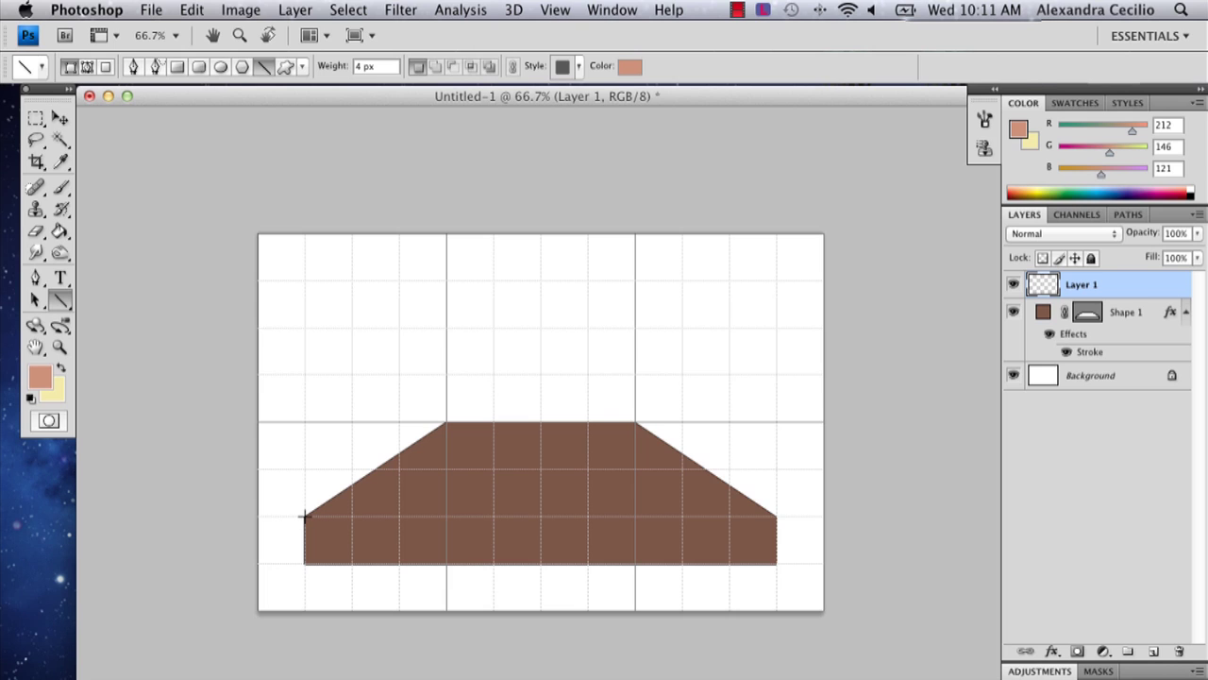
drag(304, 516, 776, 517)
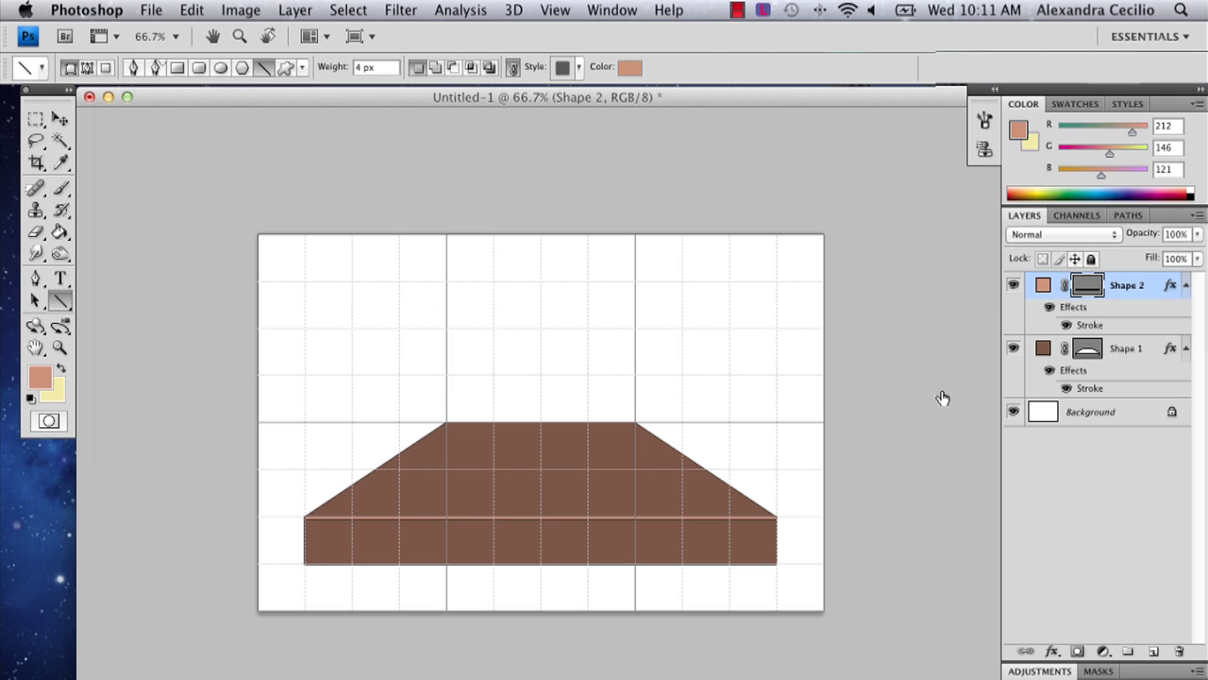
- Add another new layer and set the foreground colour to dark brown 2f1a12
click(1156, 653)
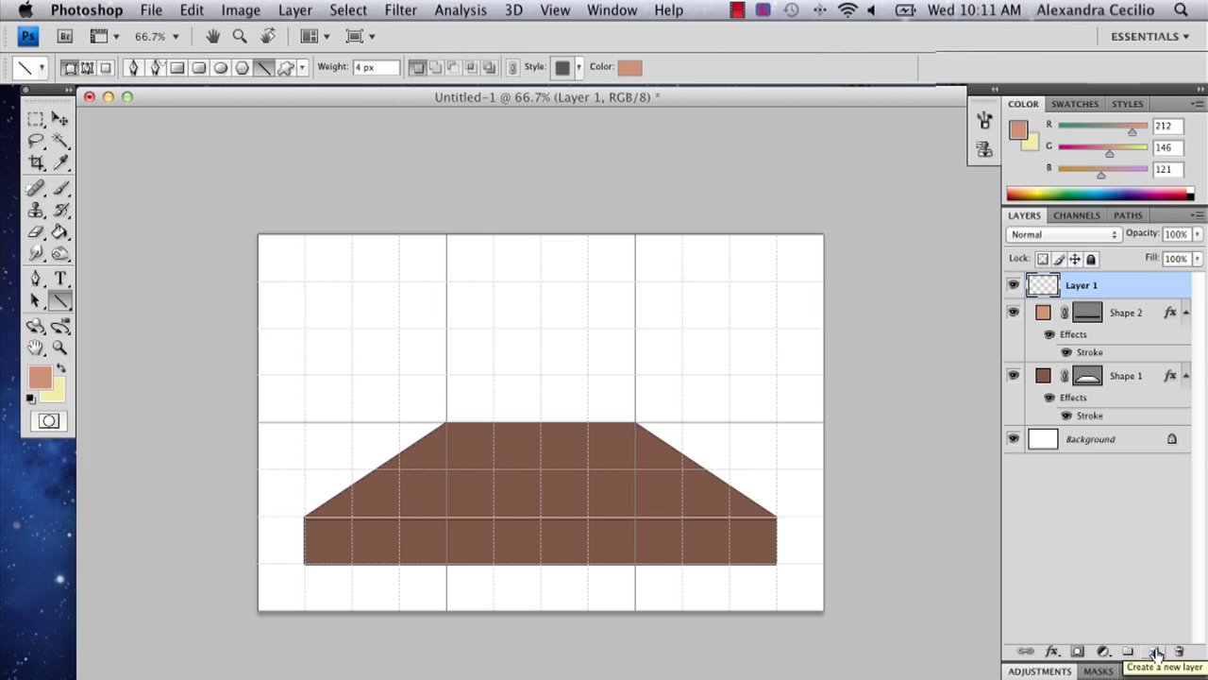
click(44, 382)
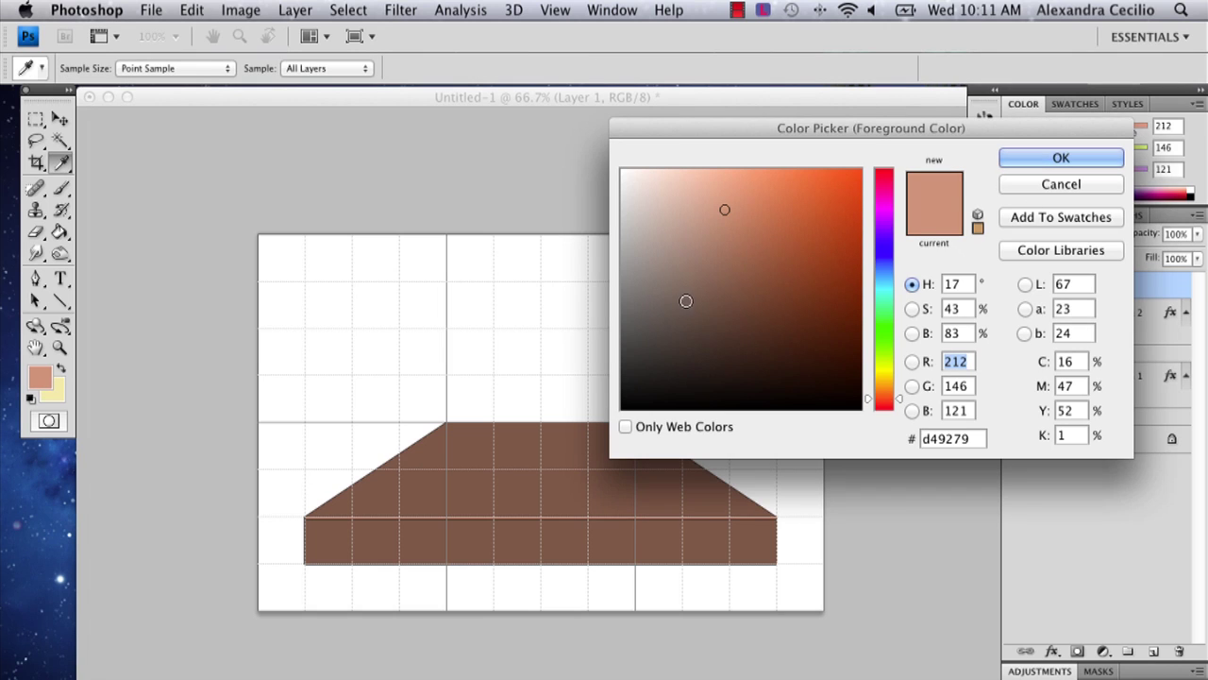
drag(758, 363, 771, 361)
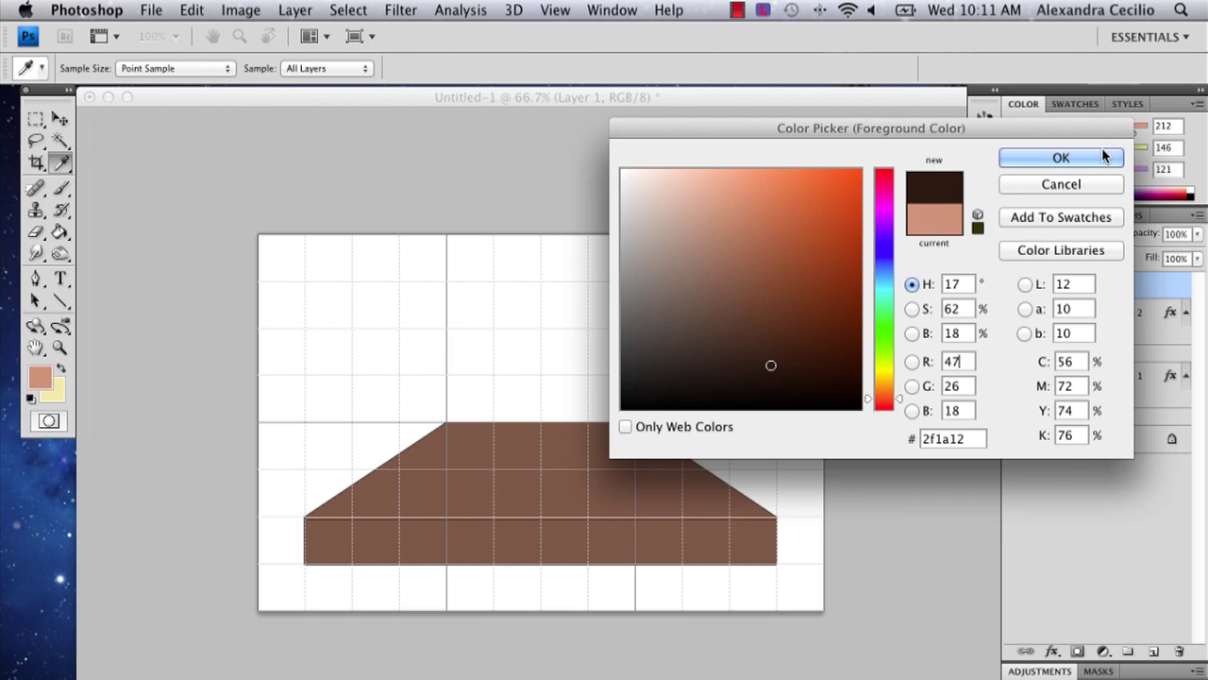
click(1061, 157)
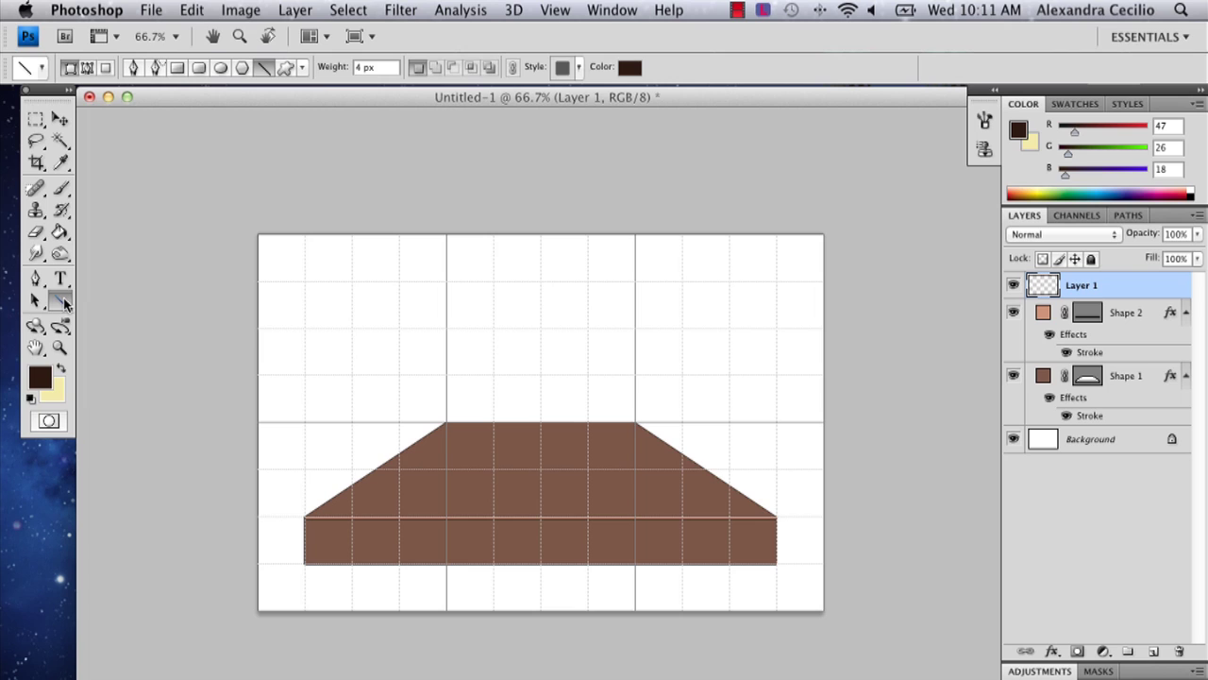
- Draw a large rectangle with the Rectangle tool covering most of the canvas
click(64, 302)
click(119, 299)
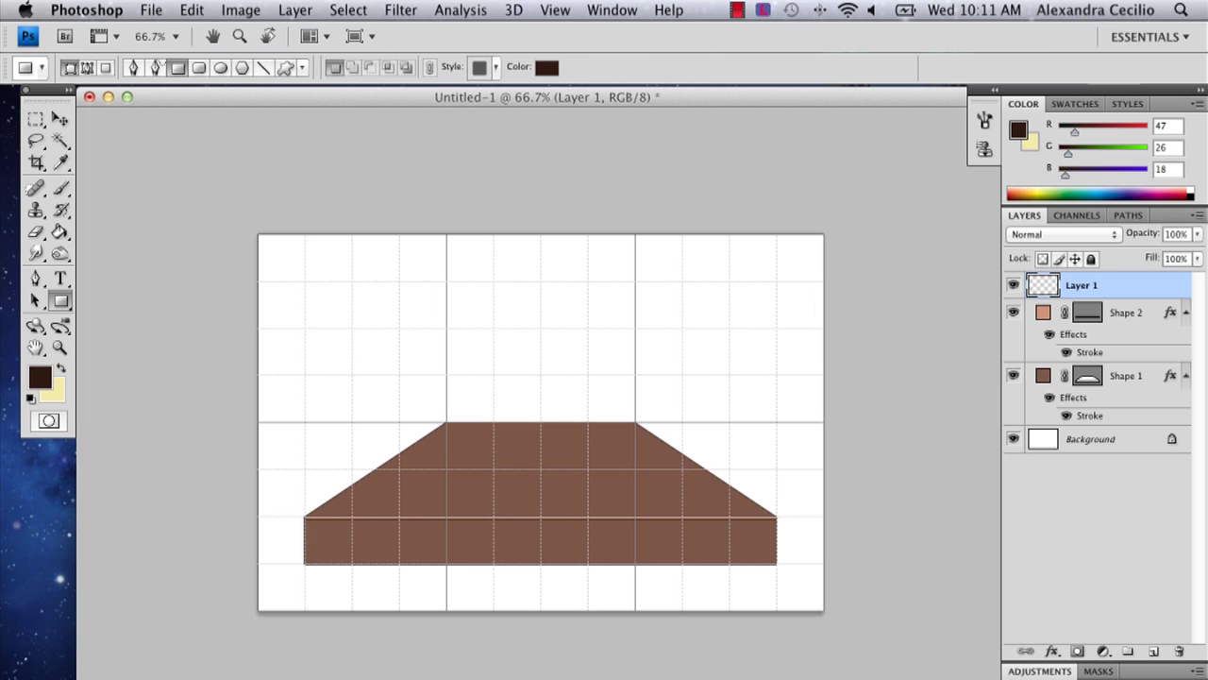
drag(277, 335, 813, 592)
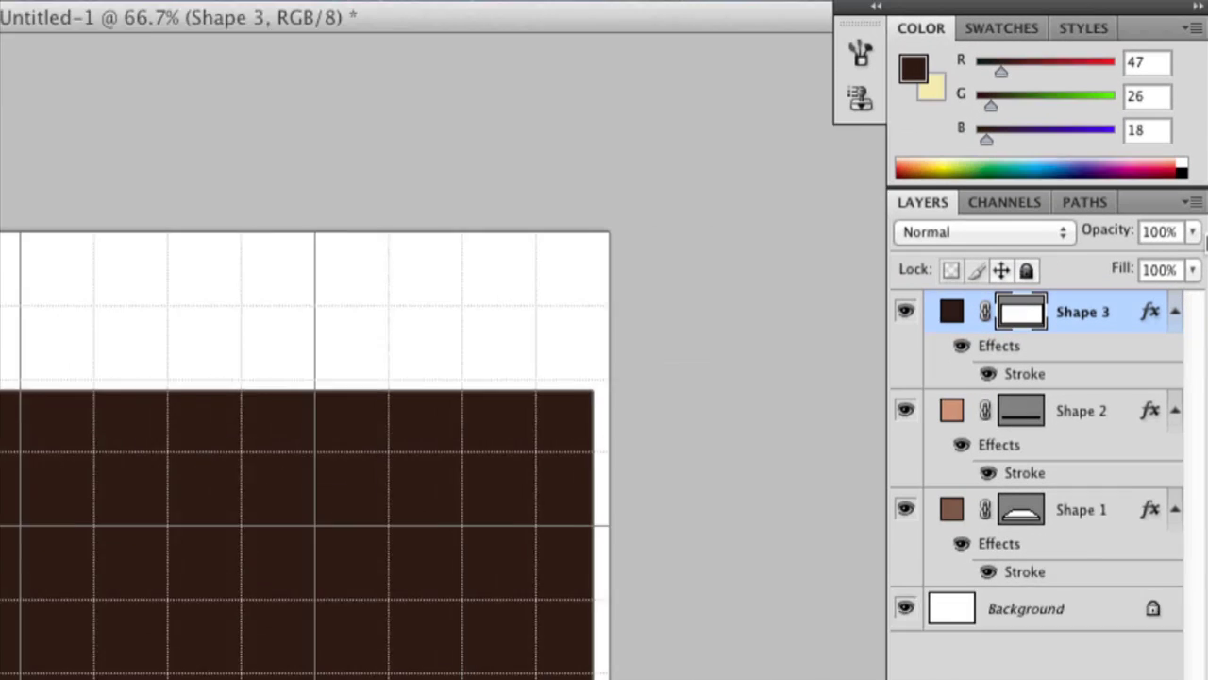
- Bring up Shape 3's layer options, then the Filter > Sketch submenu
right_click(1087, 318)
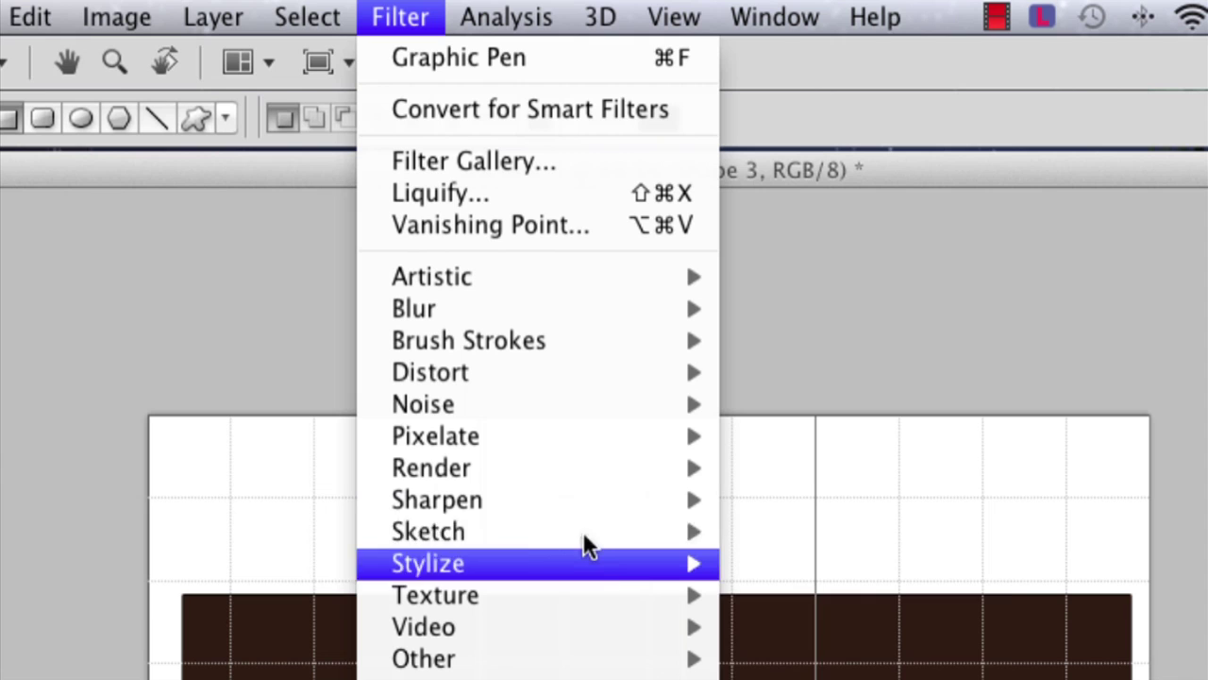
mouse_move(582, 530)
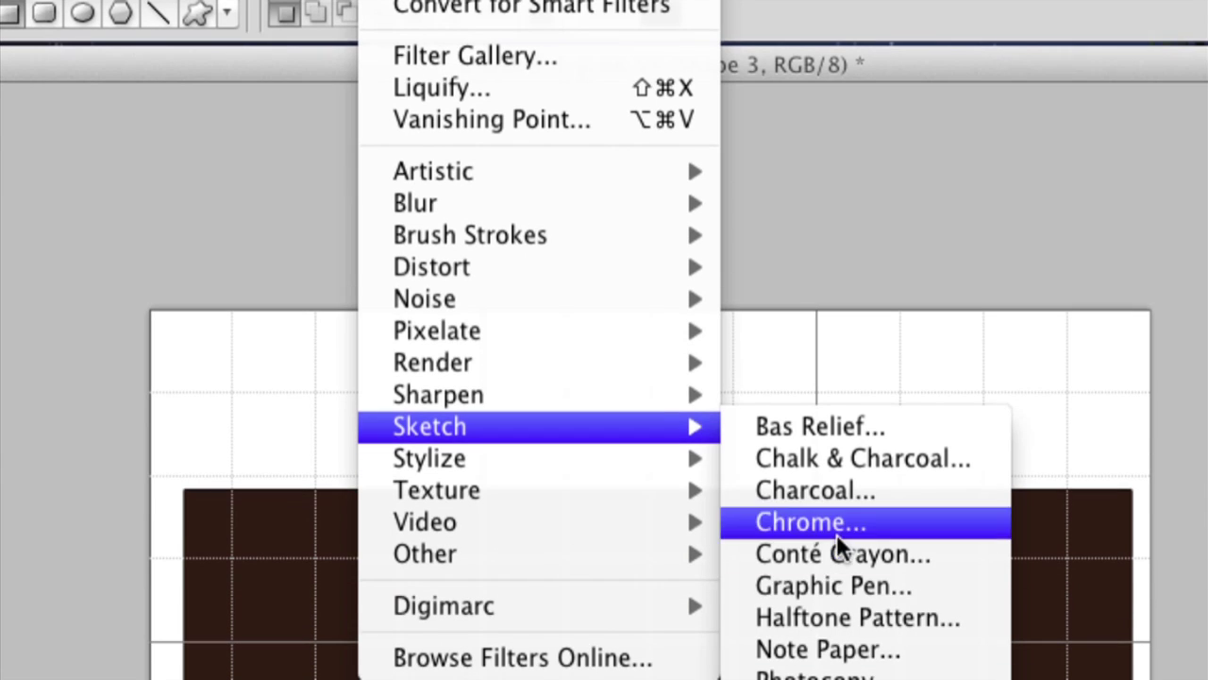
- Choose Graphic Pen with Light/Dark Balance 49, Stroke Length 12 and horizontal strokes
click(926, 587)
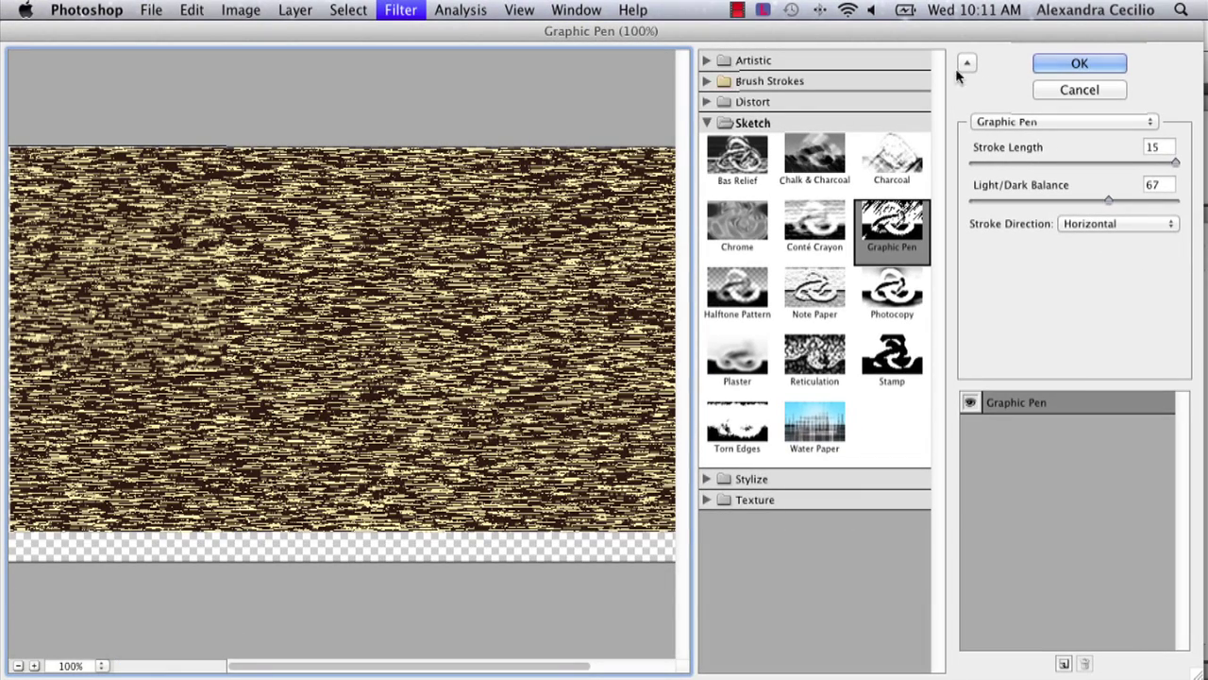
drag(1101, 199, 1070, 204)
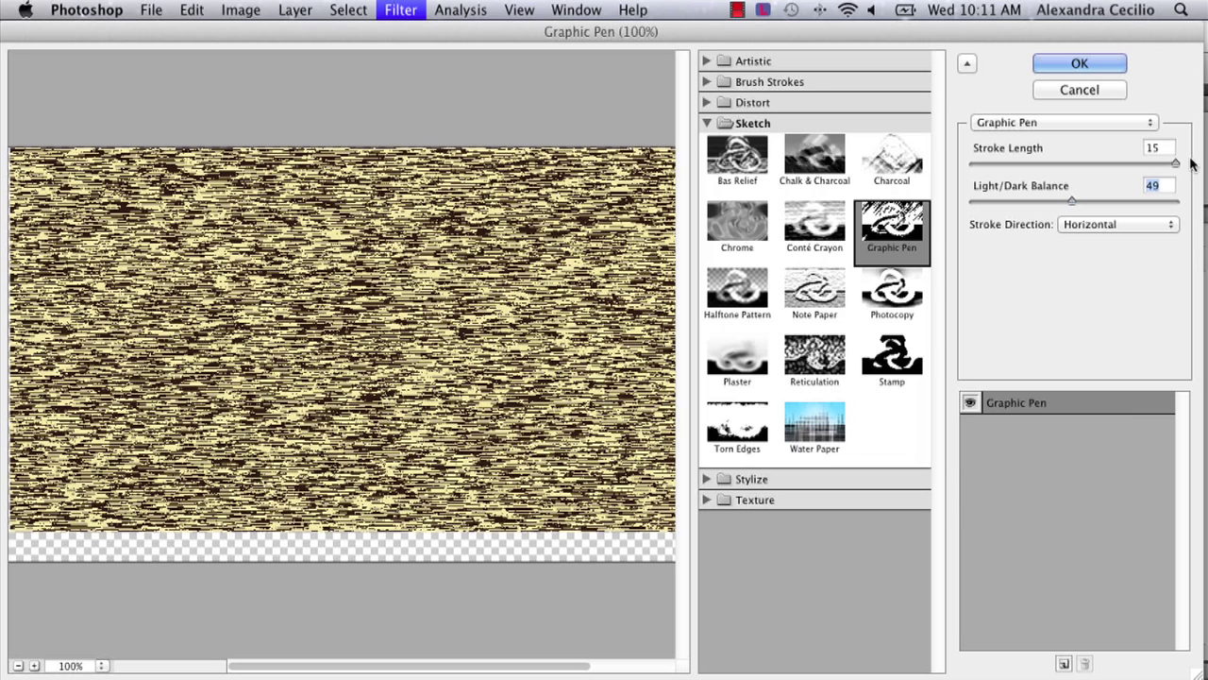
drag(1175, 162, 1131, 164)
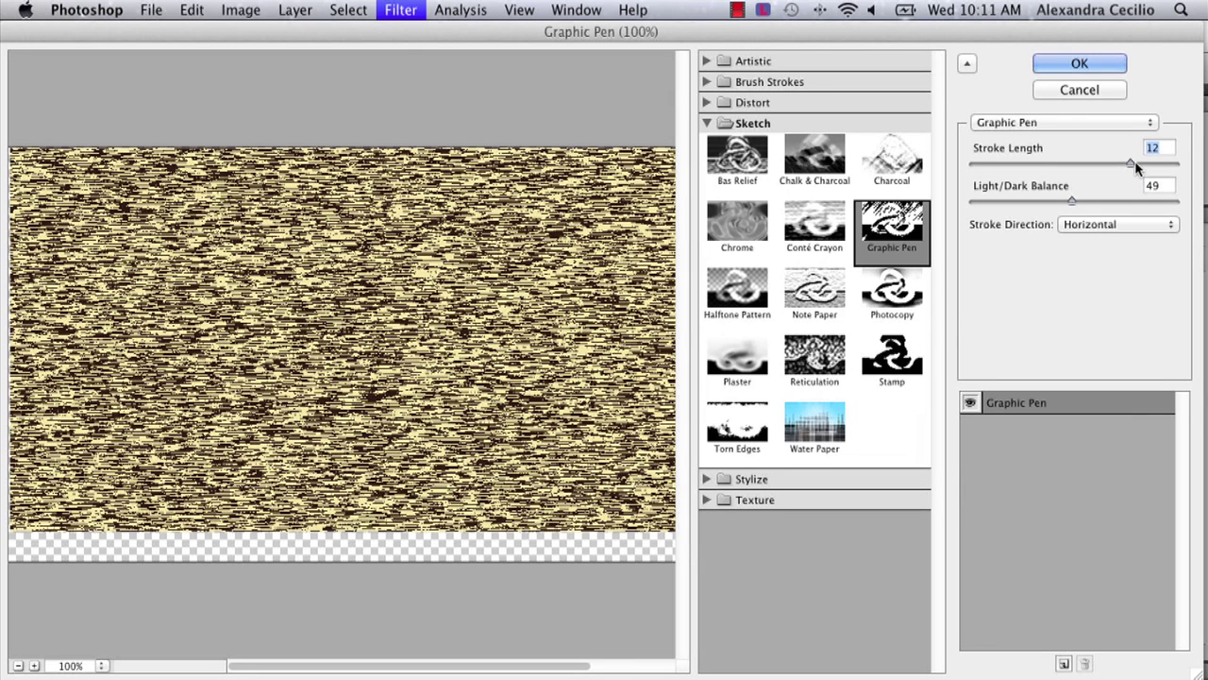
- Confirm the Graphic Pen filter on Shape 3 and set the layer's blend mode to Multiply
click(1065, 63)
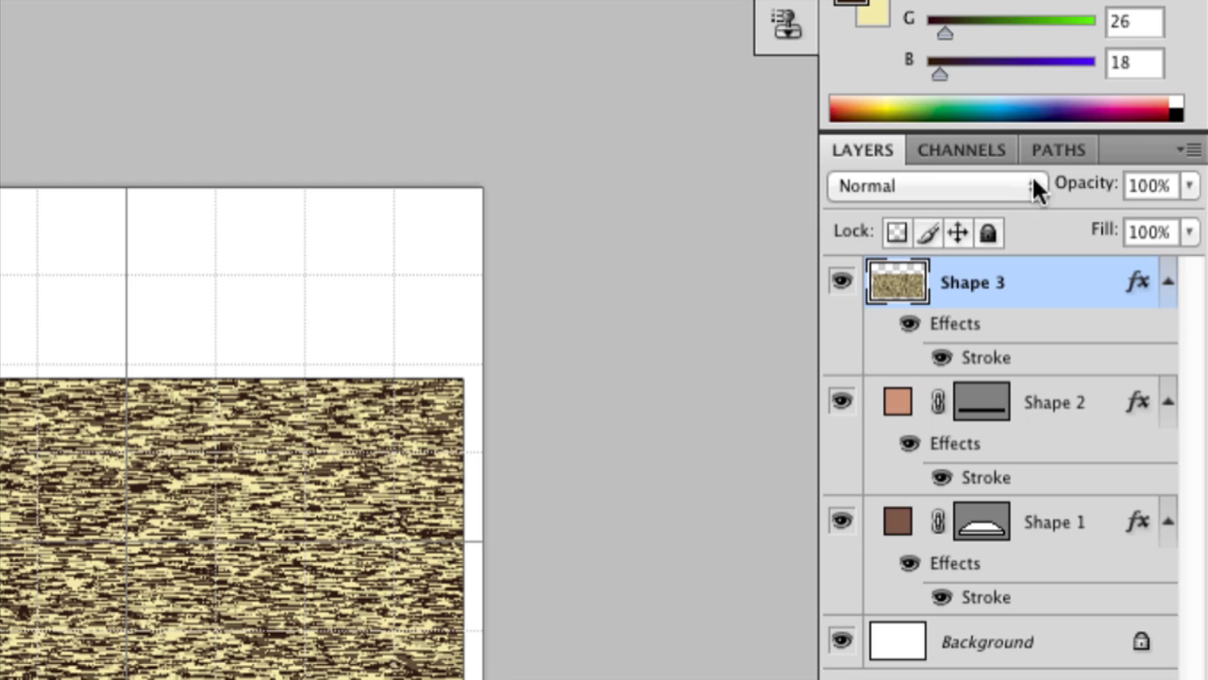
click(1003, 185)
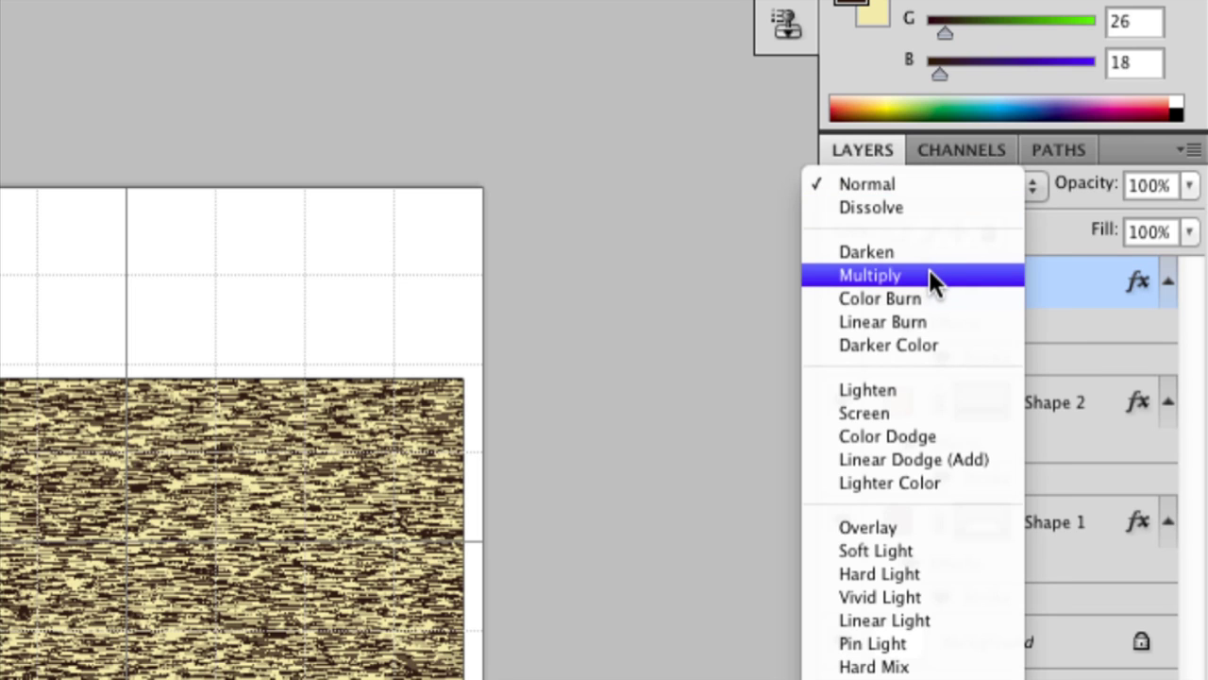
click(928, 275)
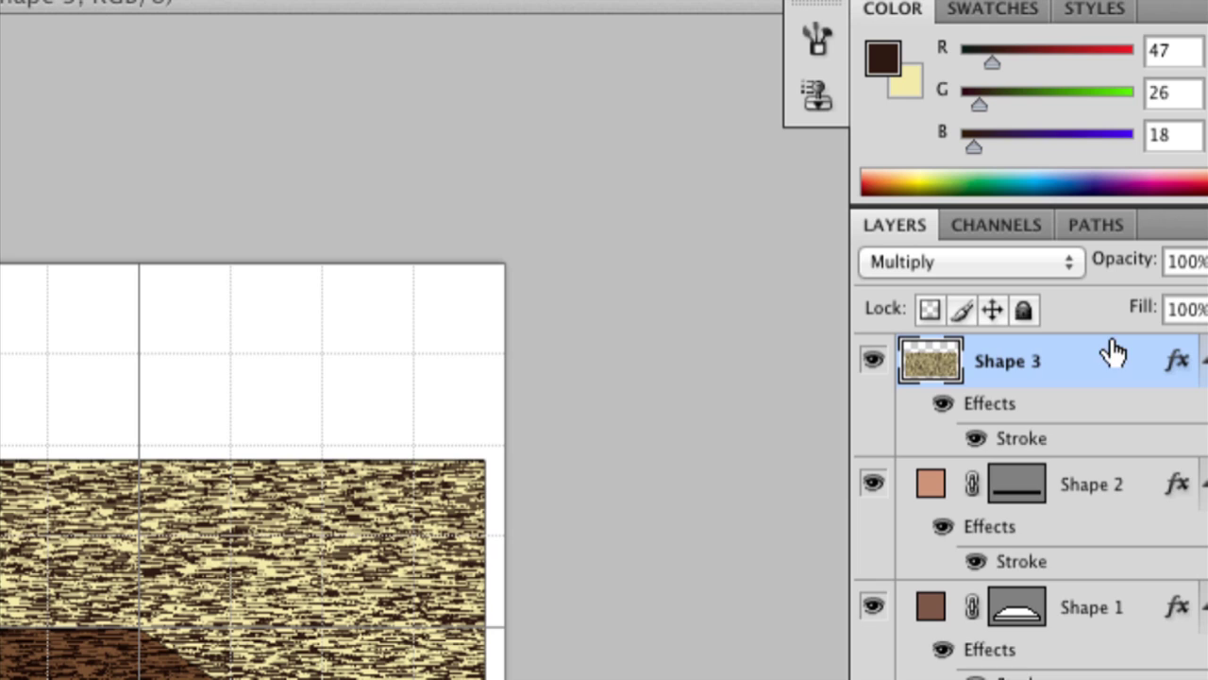
- Clip the Shape 3 texture to the layer beneath, then undo the clipping
right_click(1095, 358)
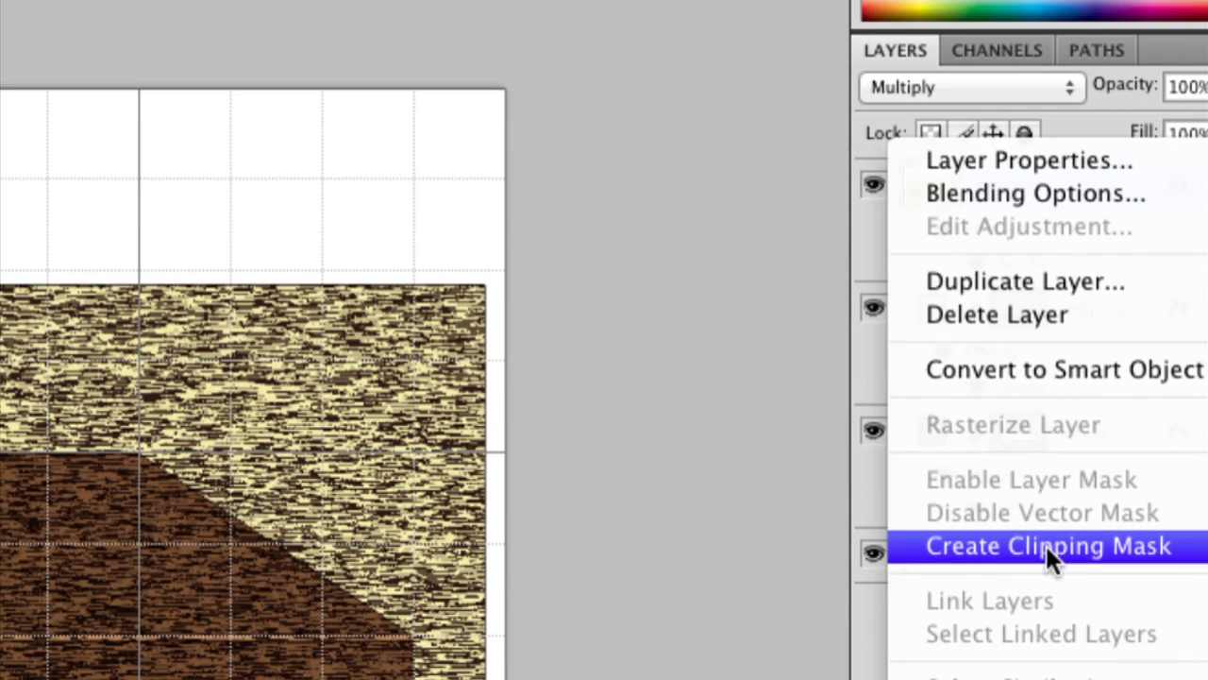
click(1045, 546)
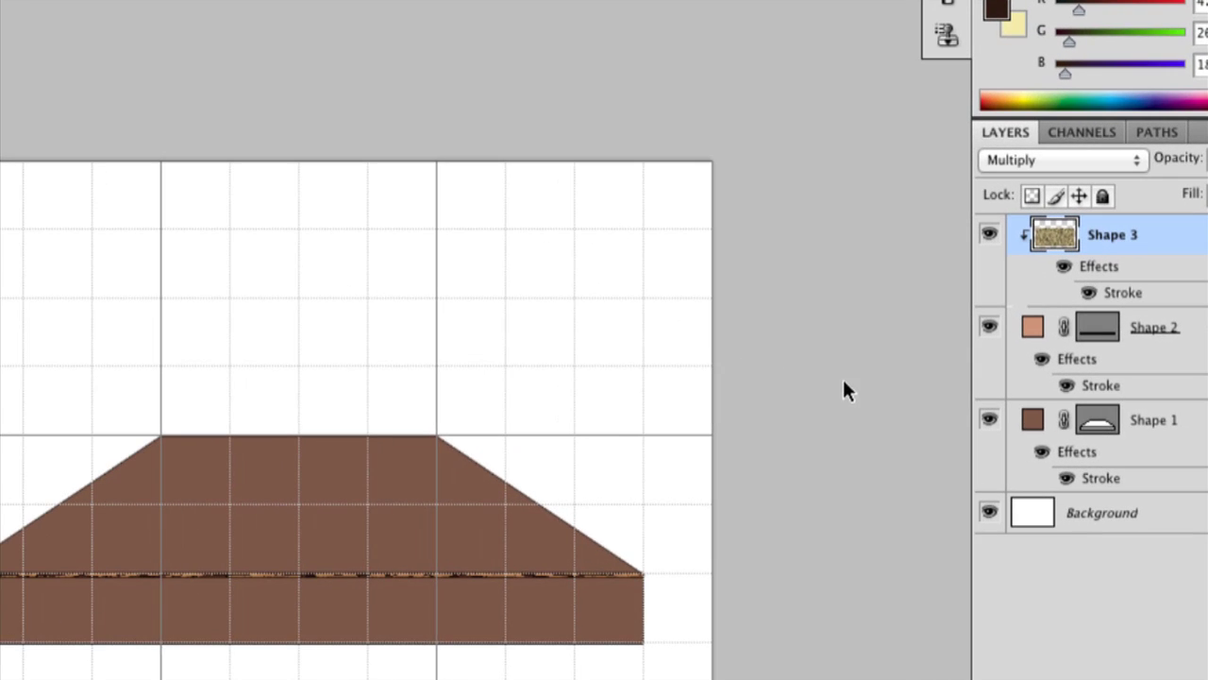
click(1151, 325)
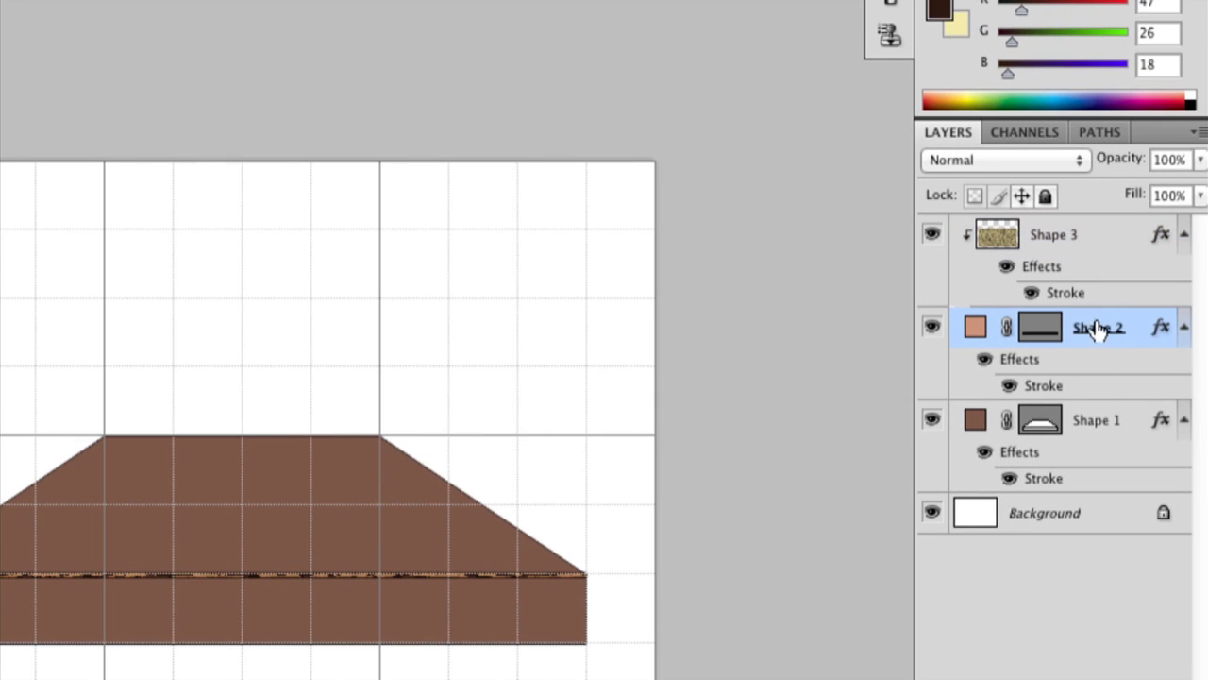
key(ctrl+z)
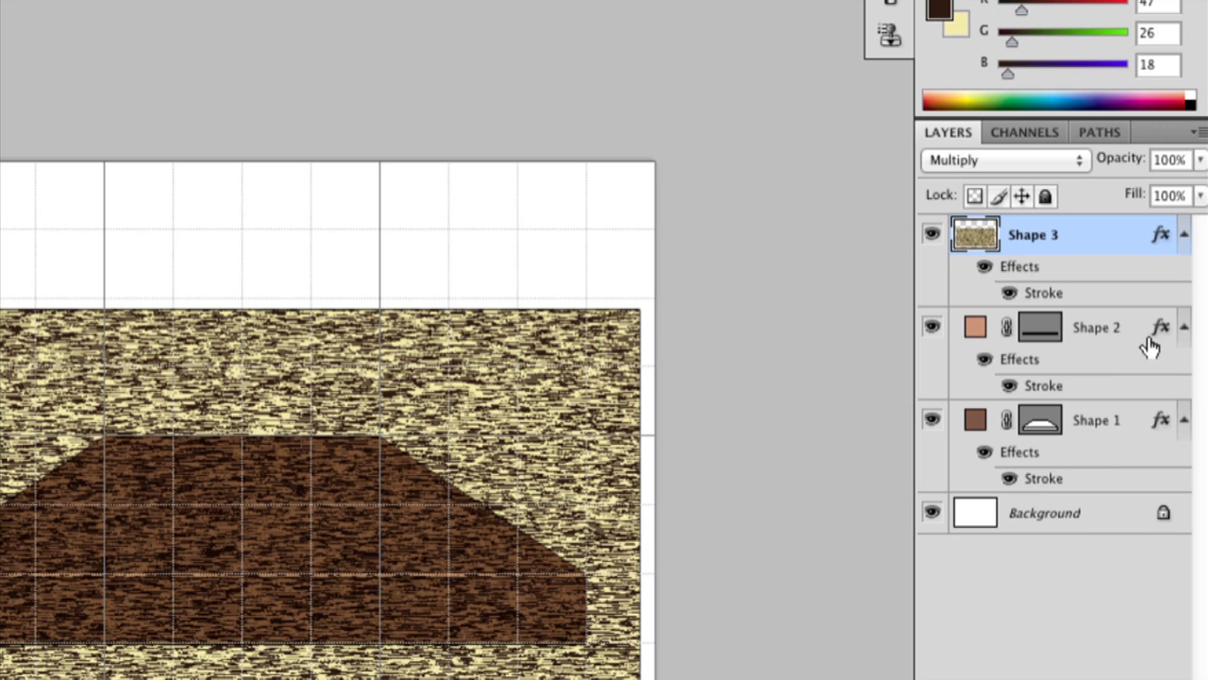
- Rasterize the Shape 2 and Shape 1 layers
click(1123, 331)
right_click(1118, 338)
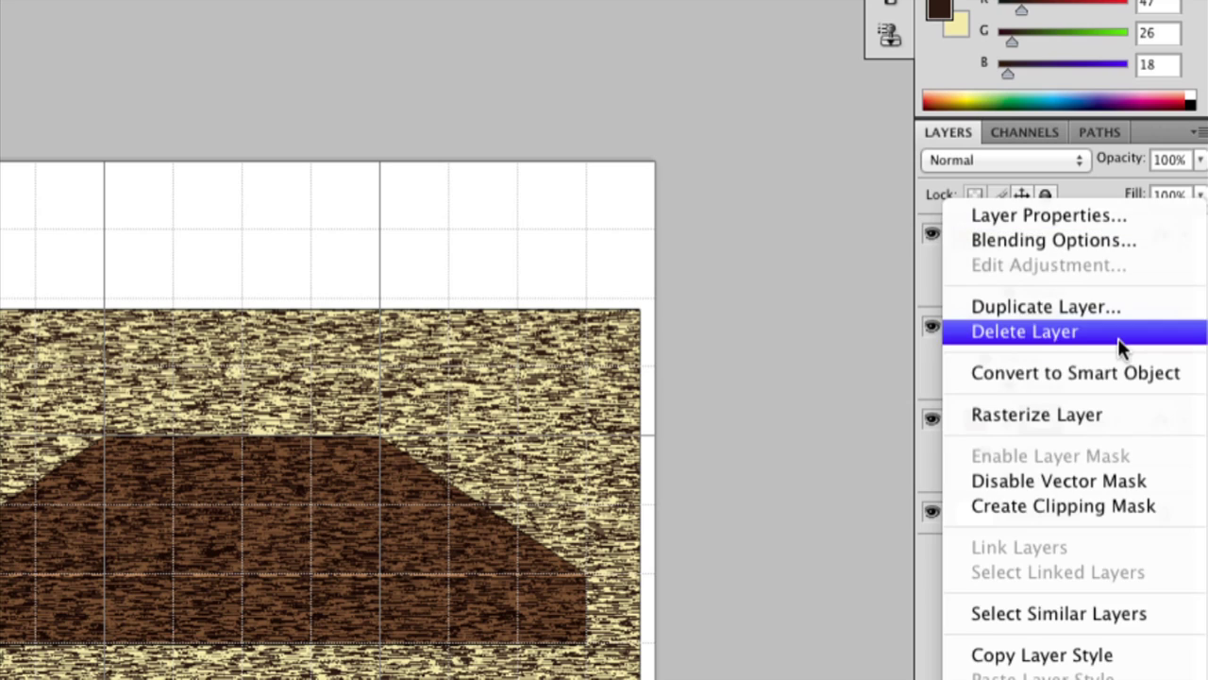
click(1069, 415)
right_click(1095, 417)
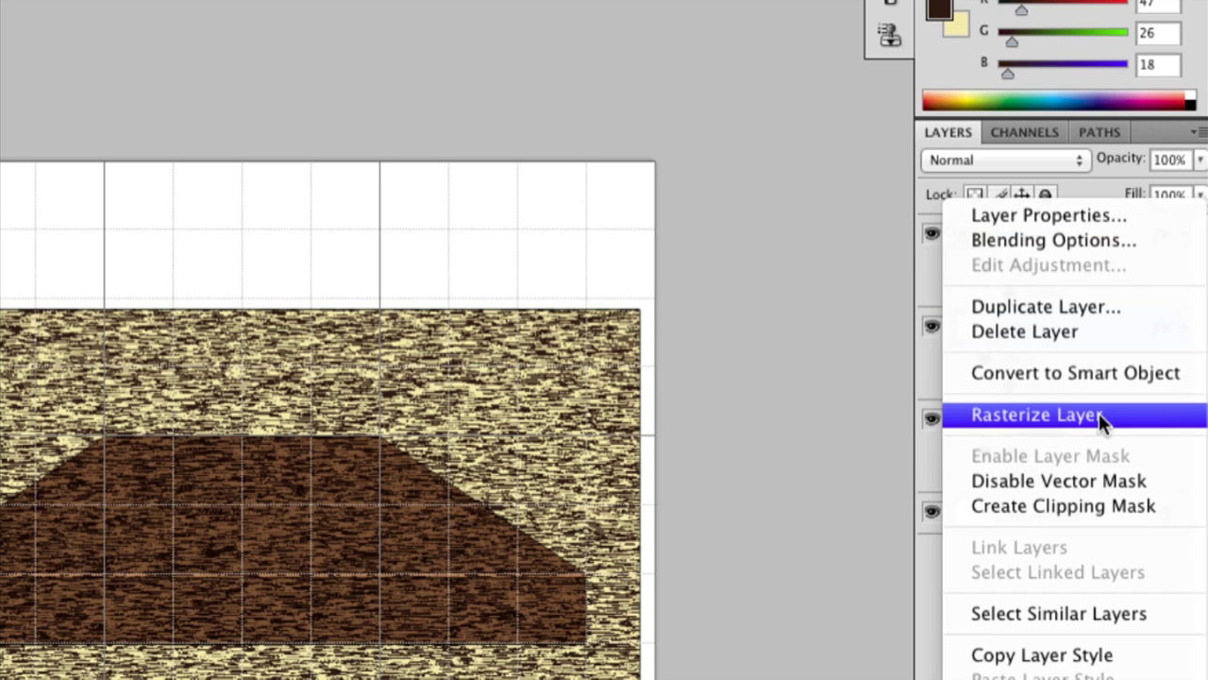
click(1099, 414)
- Clip the Shape 3 texture to the shape below, then dismiss Shape 2's layer options
click(1061, 234)
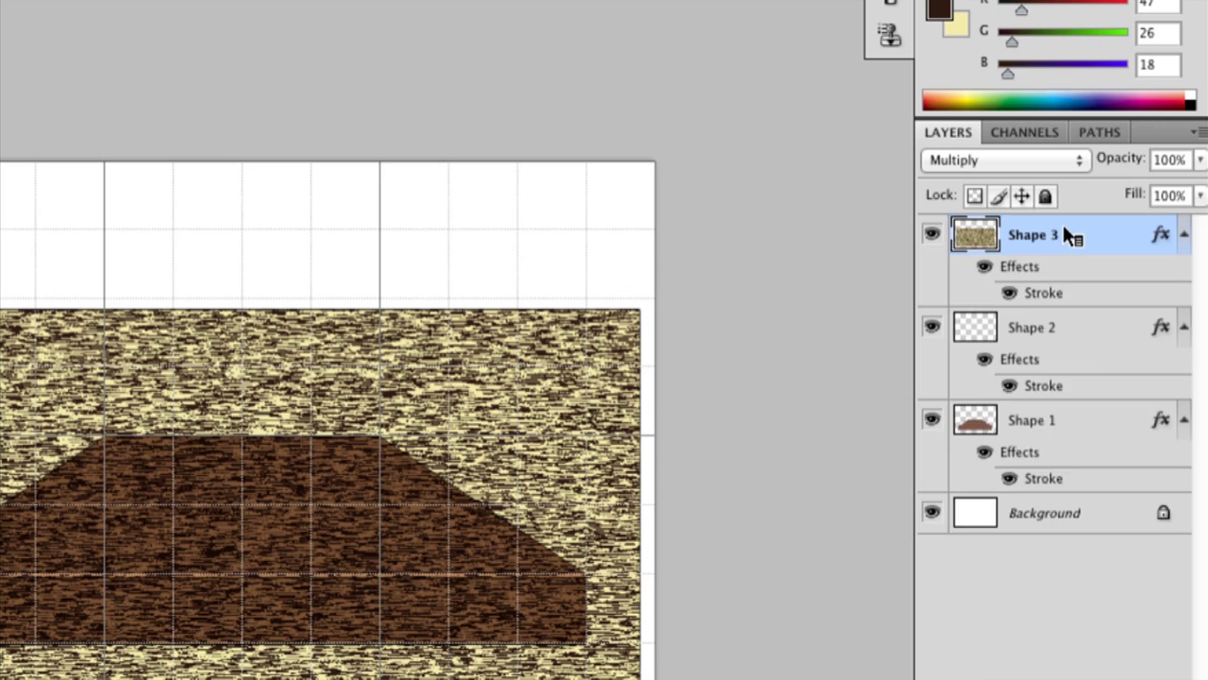
right_click(1063, 227)
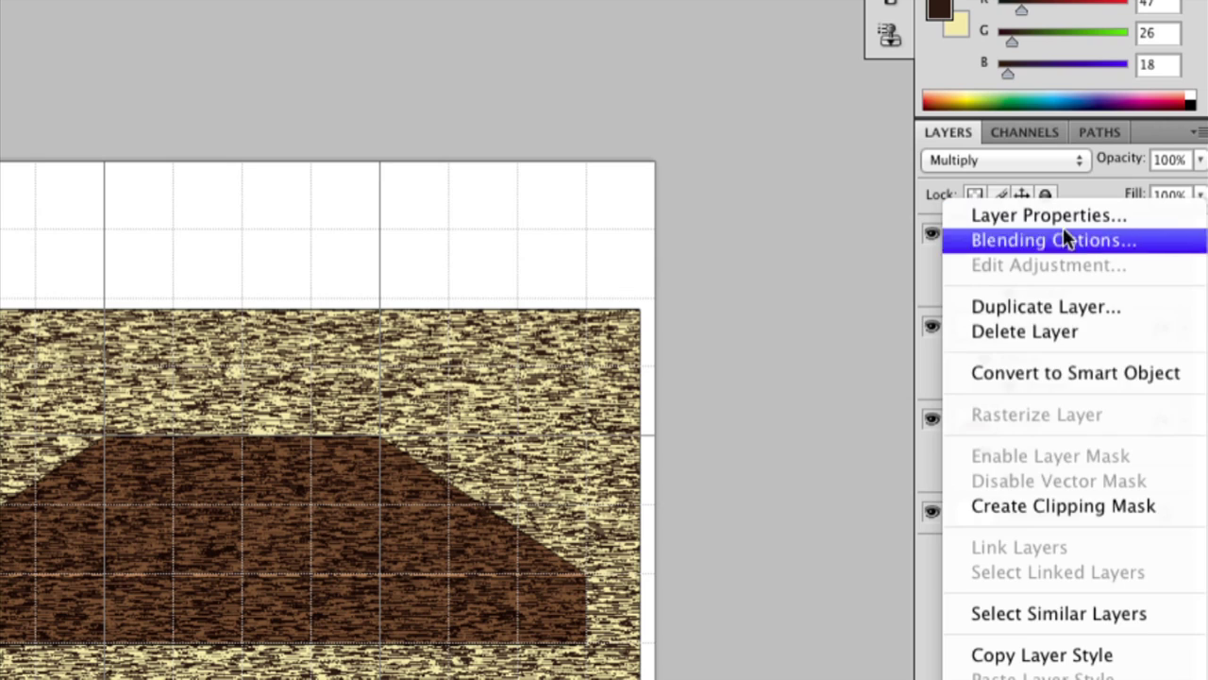
click(1051, 505)
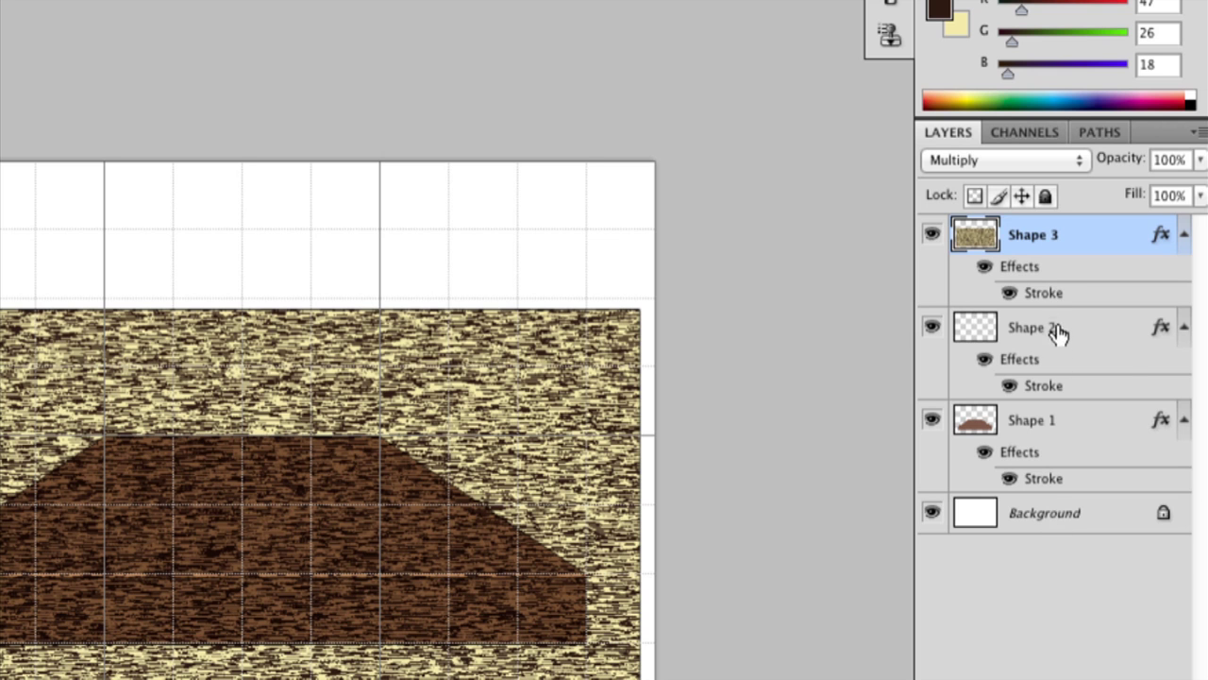
right_click(1060, 328)
click(1036, 354)
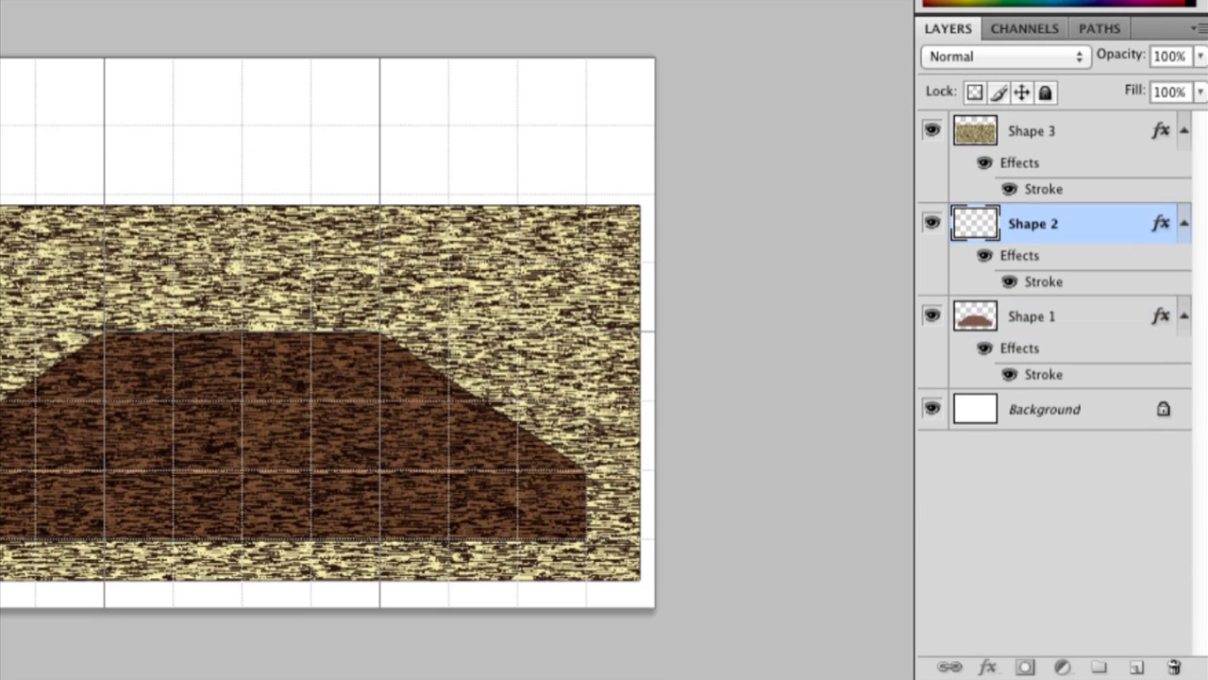
- Delete Shape 2's stroke effect and merge Shape 2 down into Shape 1
drag(1020, 255, 1175, 666)
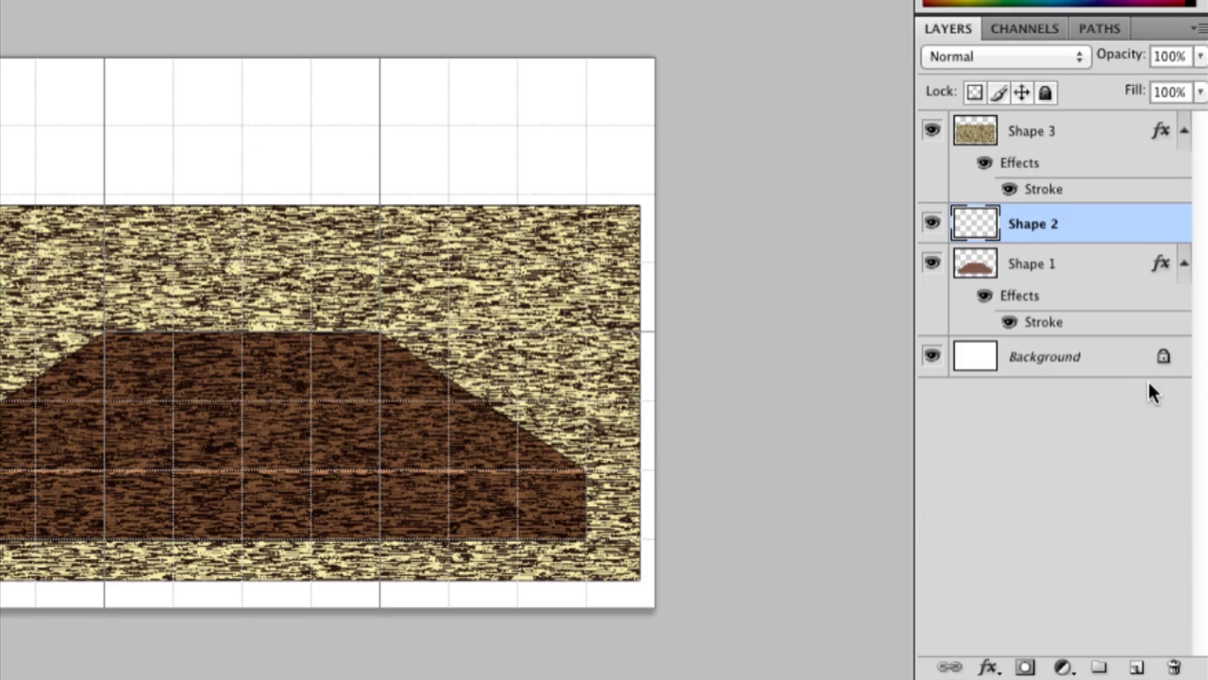
right_click(1088, 230)
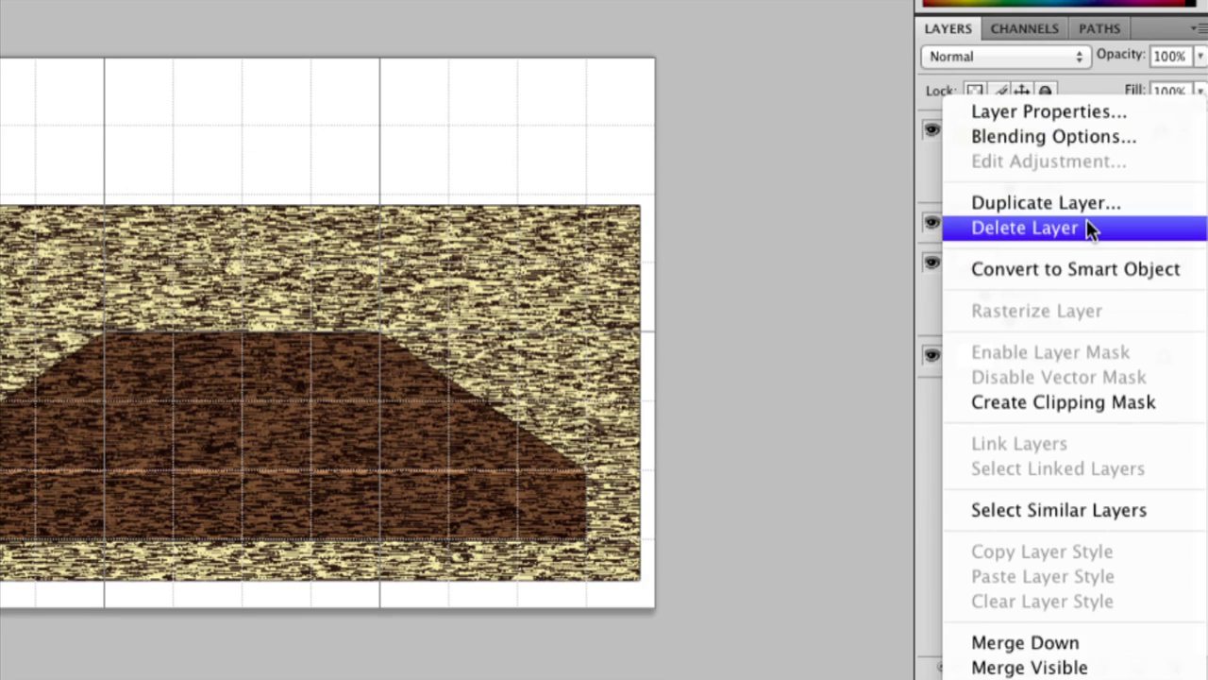
click(1010, 644)
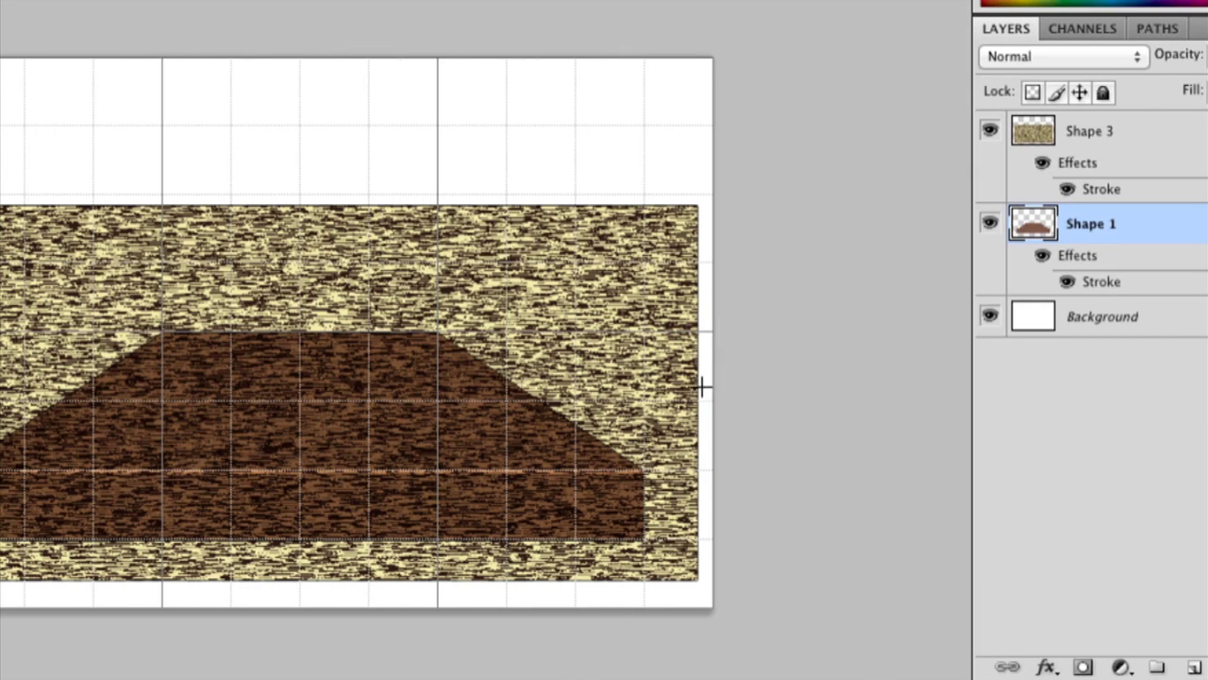
- Delete Shape 3's stroke effect and clip the wood texture to the shelf shape
click(1150, 130)
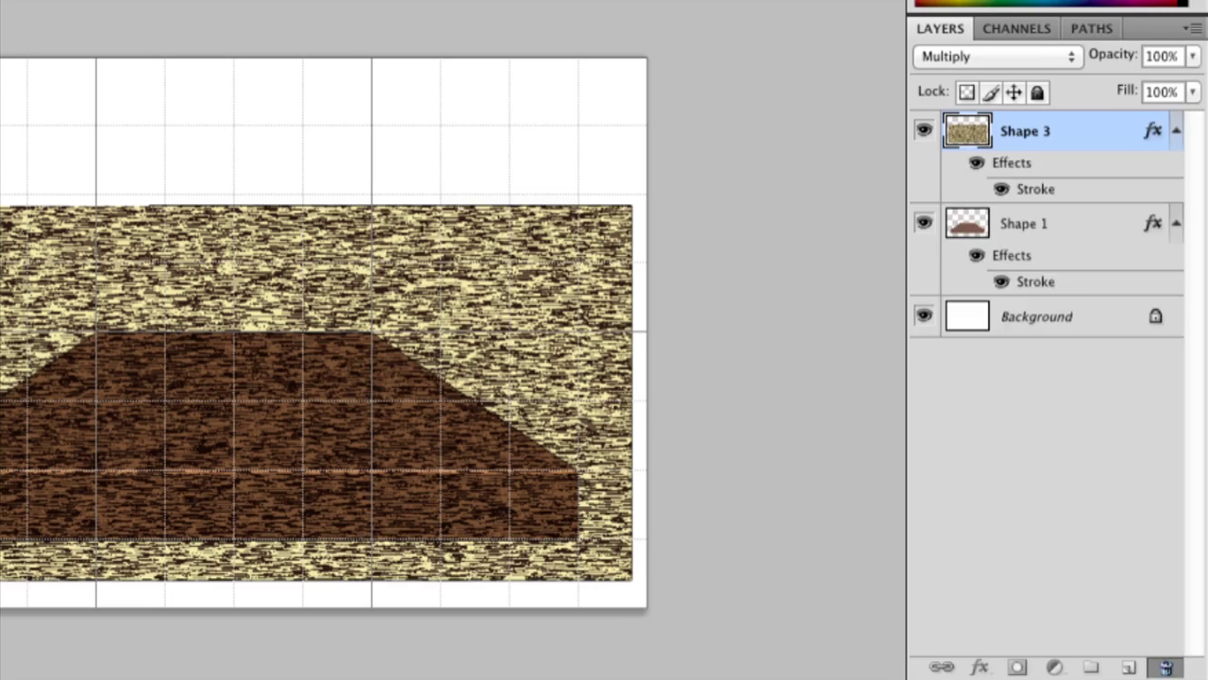
click(1165, 666)
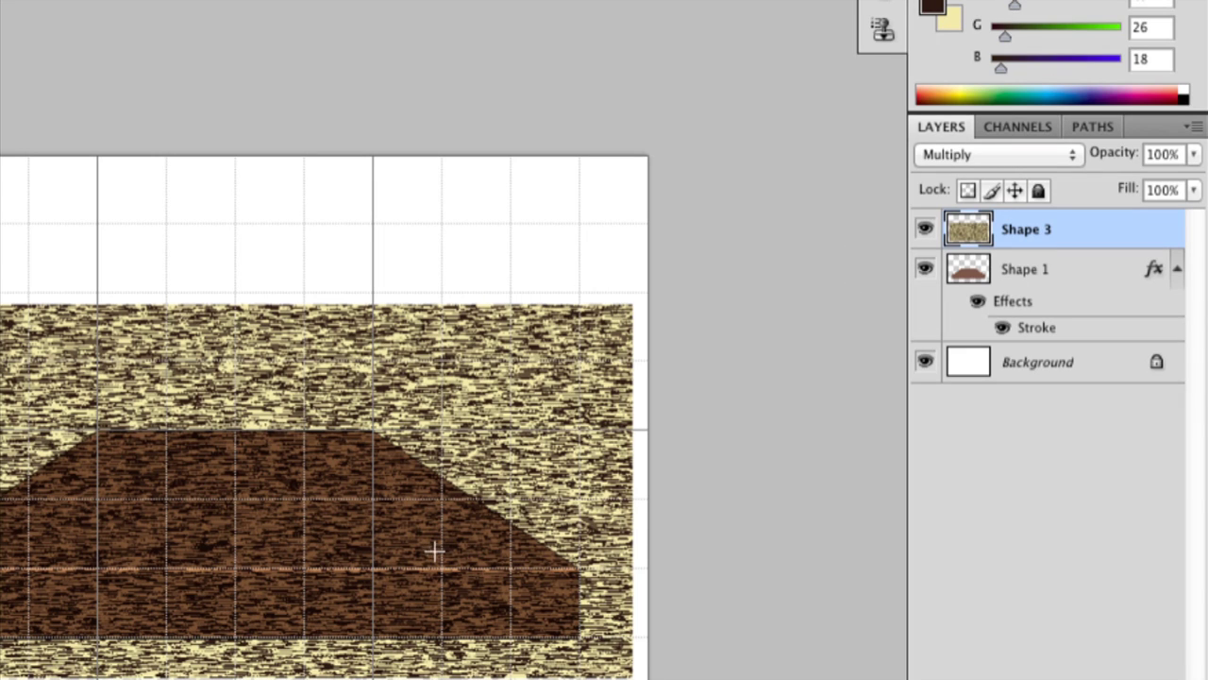
right_click(1079, 229)
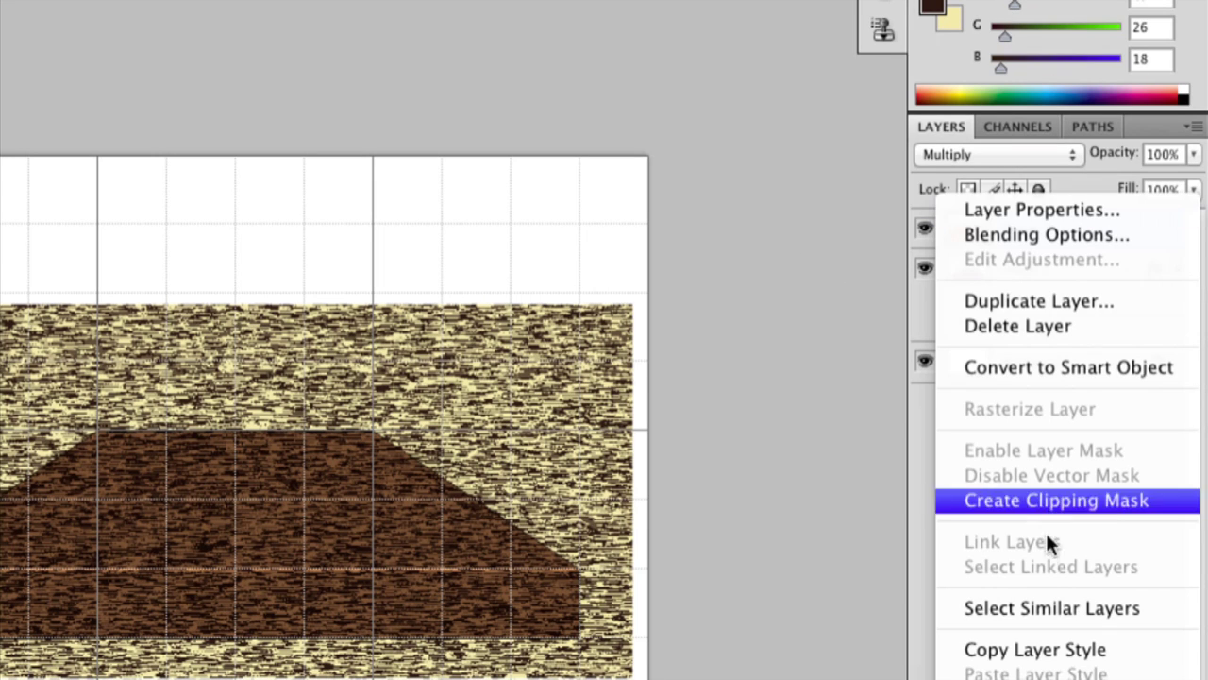
click(1035, 499)
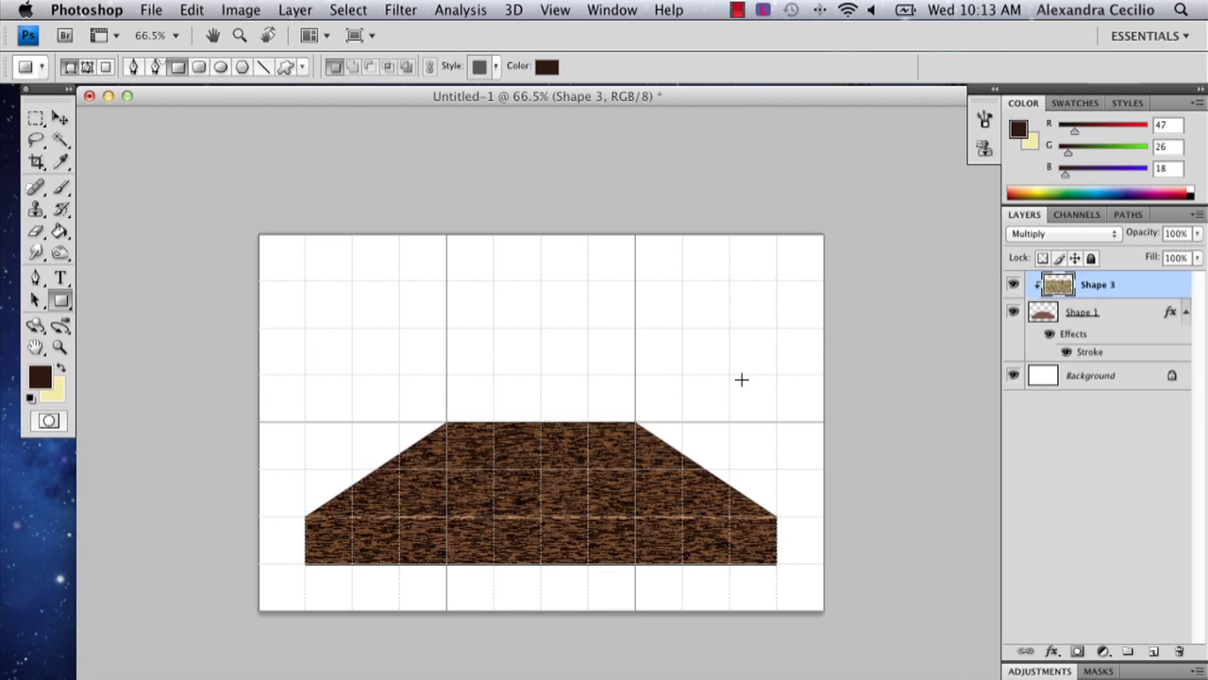
- Turn off the grid overlay via View > Show > Grid, leaving the textured shelf on plain white
click(551, 7)
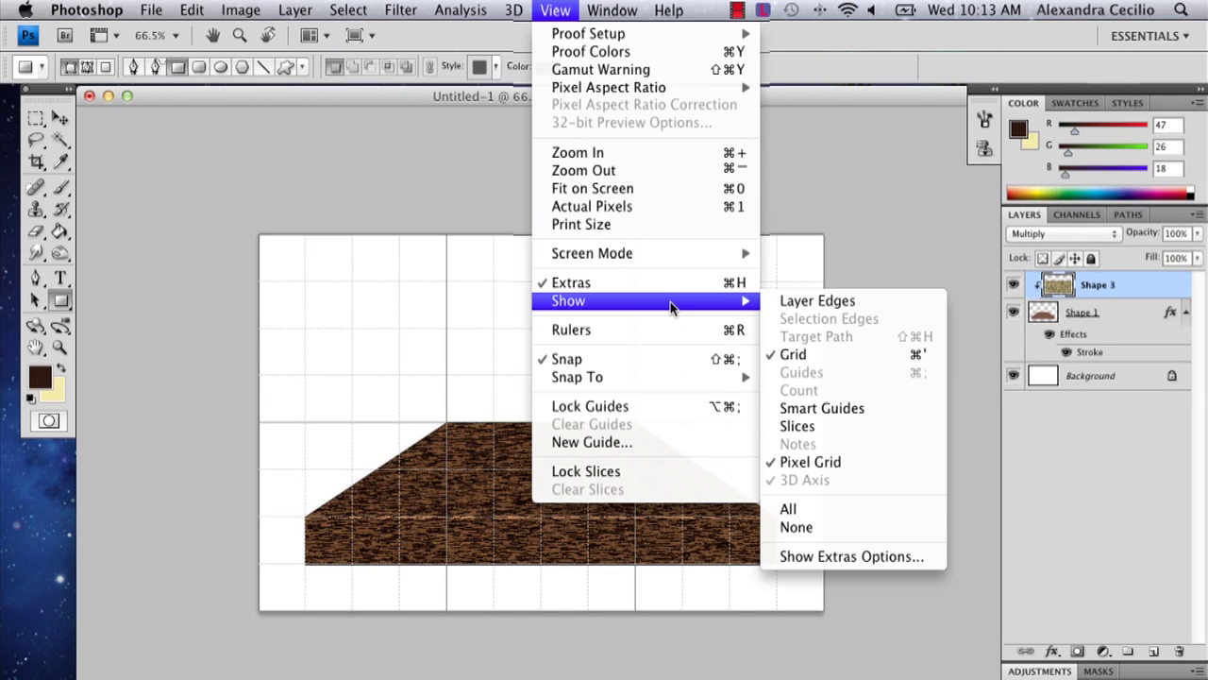
mouse_move(591, 5)
mouse_move(555, 9)
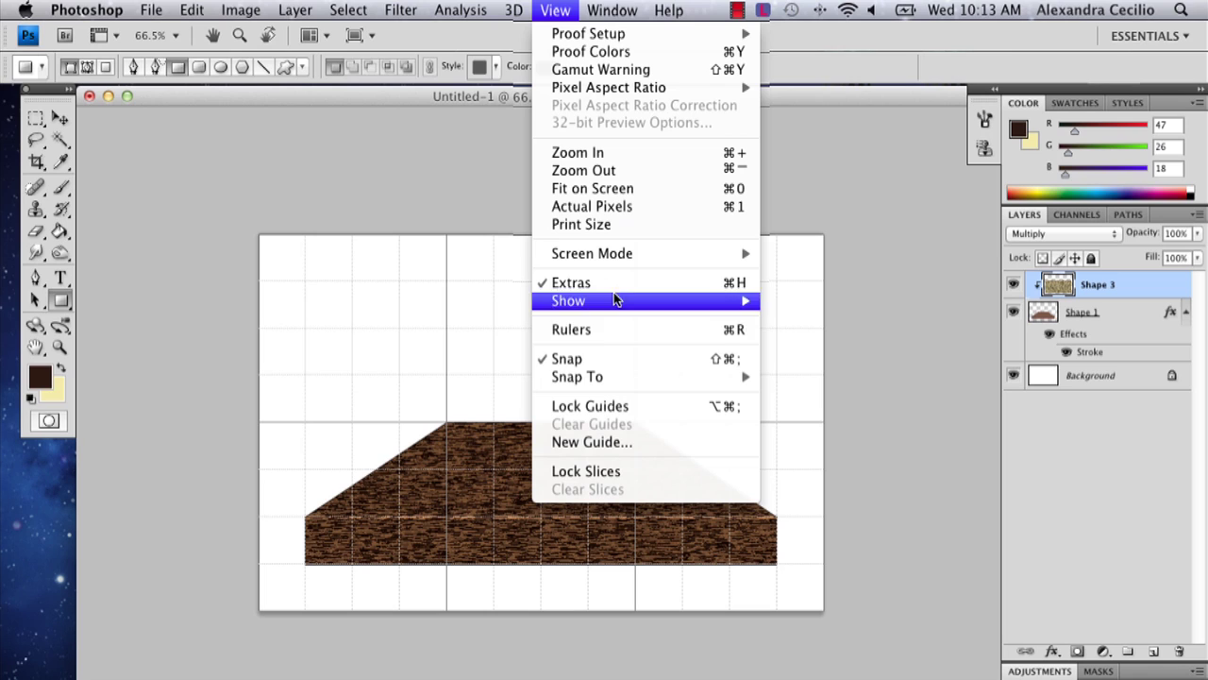
mouse_move(630, 306)
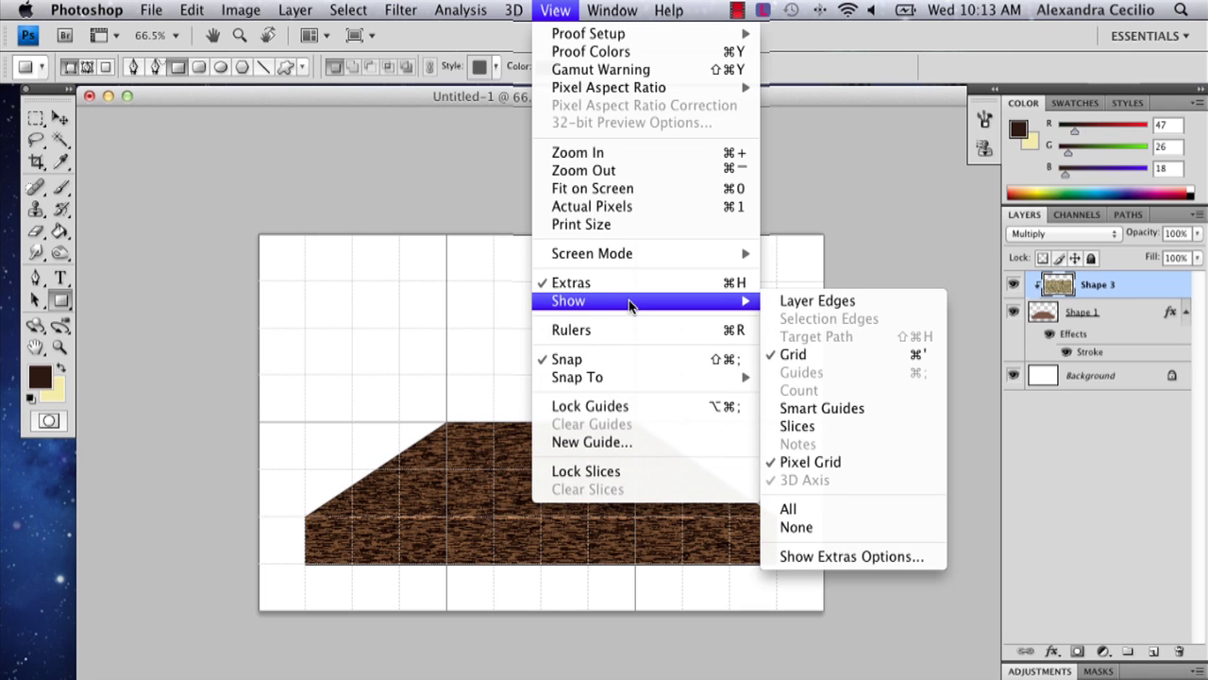
click(823, 350)
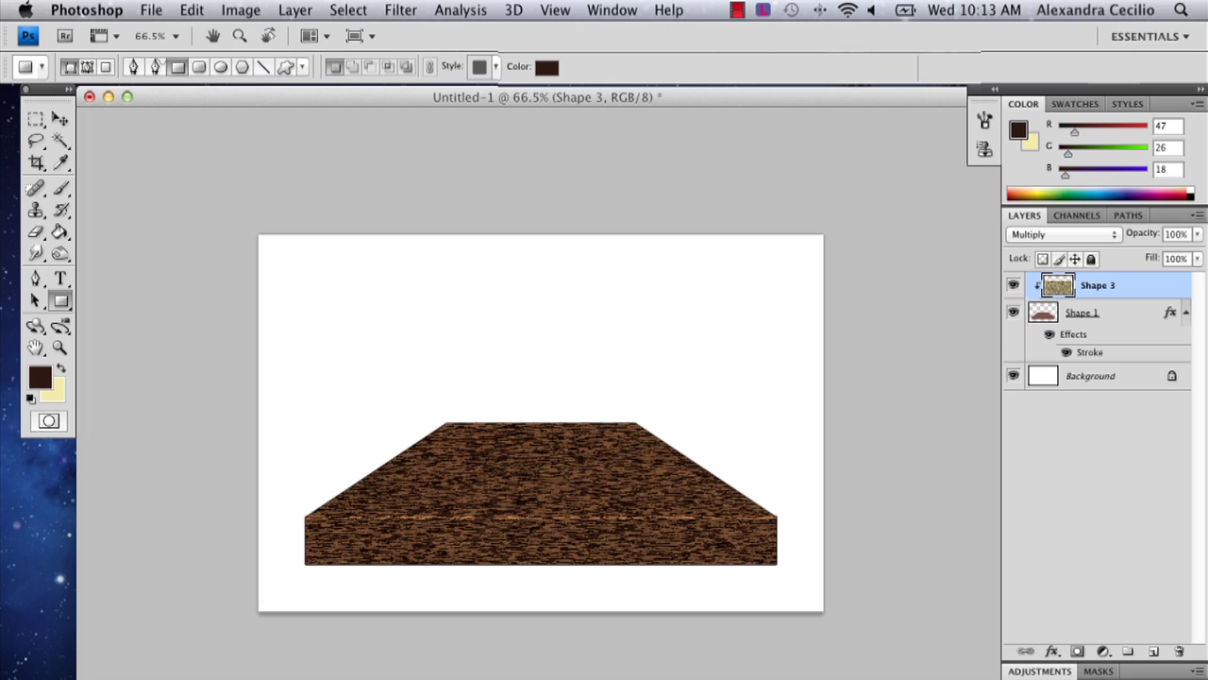